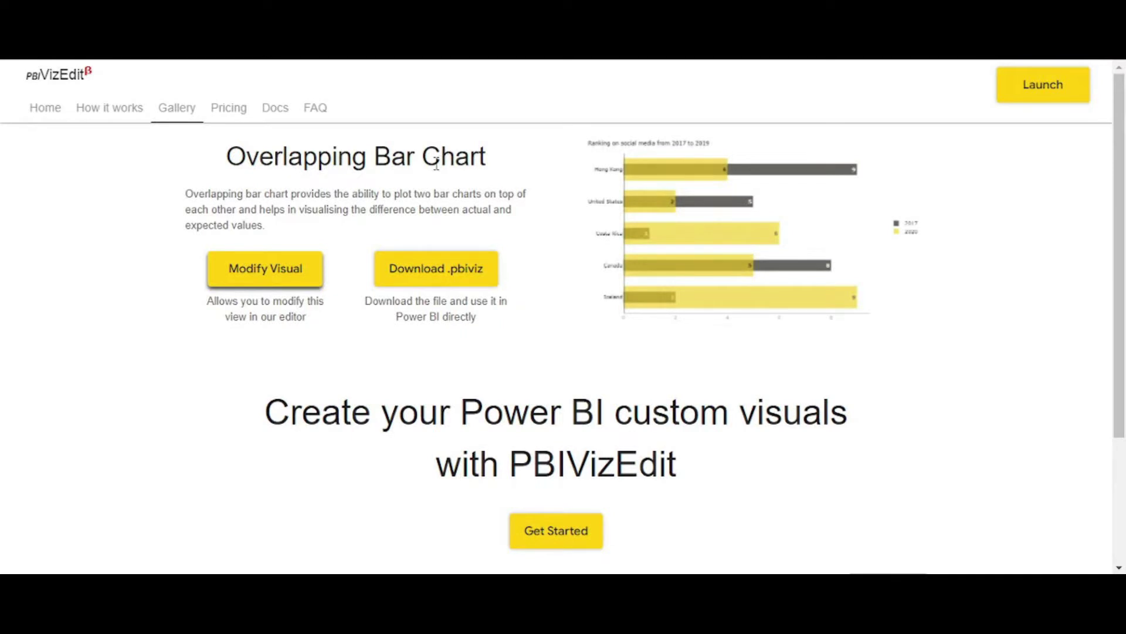
# - Start modifying the Overlapping Bar Chart visual and log in to PBIVizEdit
pyautogui.click(254, 281)
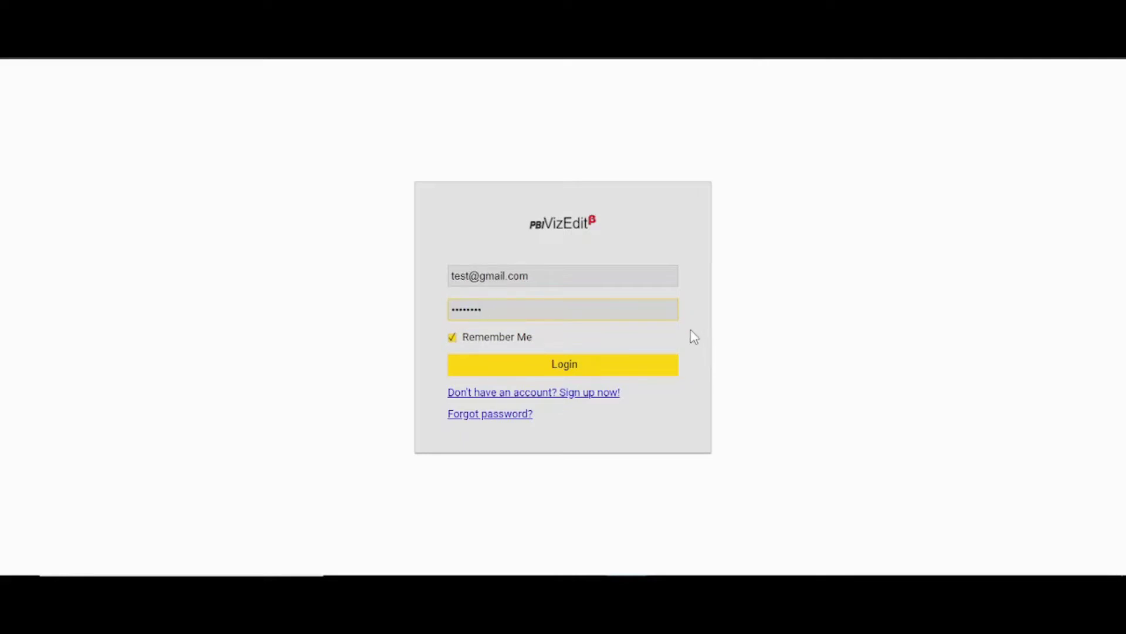
pyautogui.click(650, 366)
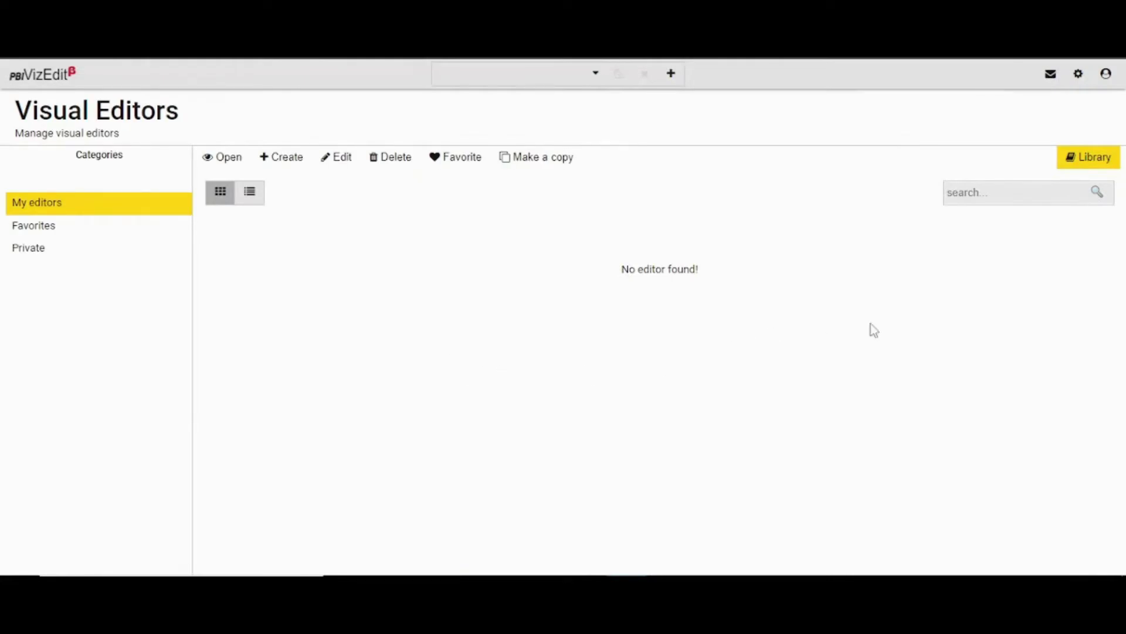
# - Import the Overlapping Bar Chart editor from the PBIVizEdit library
pyautogui.click(1085, 158)
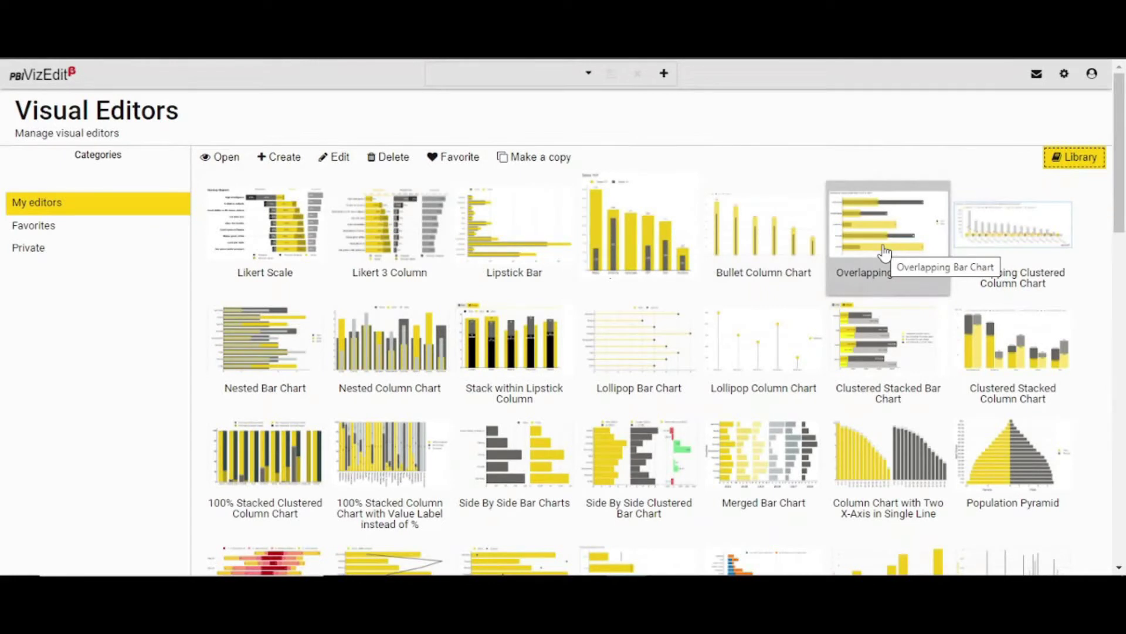
pyautogui.click(883, 252)
pyautogui.click(916, 196)
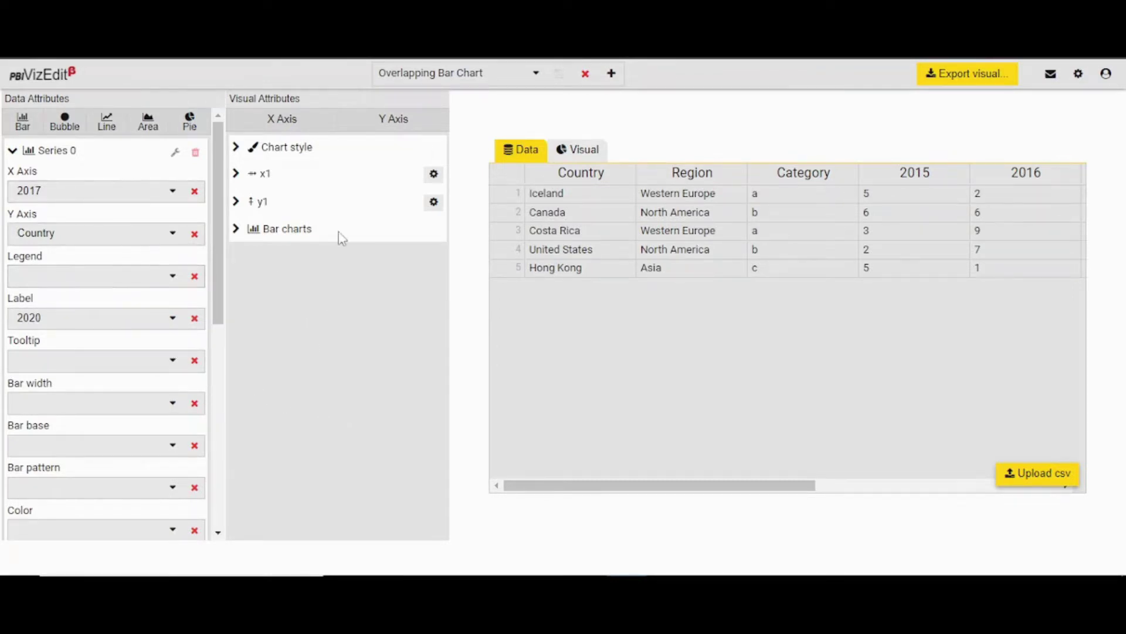
pyautogui.click(237, 201)
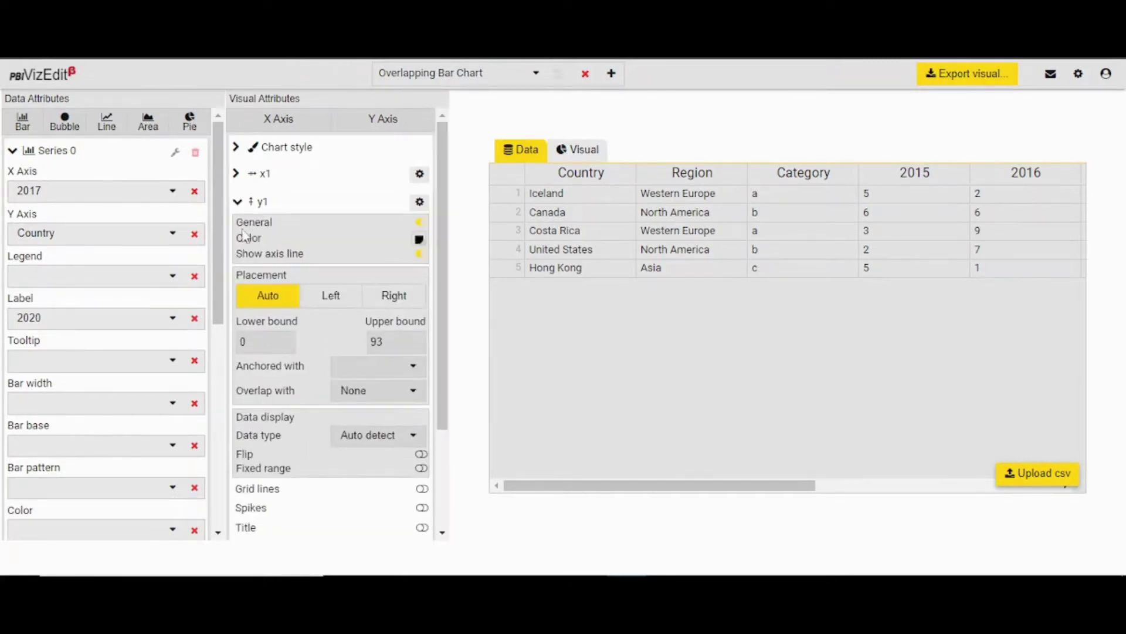
pyautogui.scroll(-2, 318, 467)
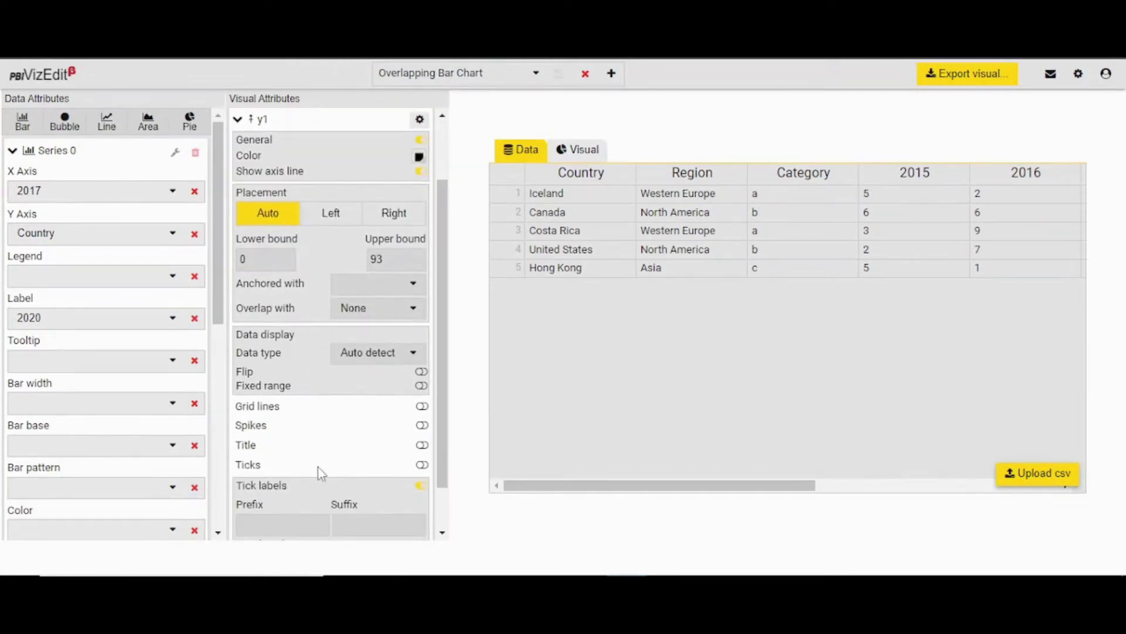
pyautogui.scroll(-1, 318, 467)
pyautogui.scroll(4, 318, 467)
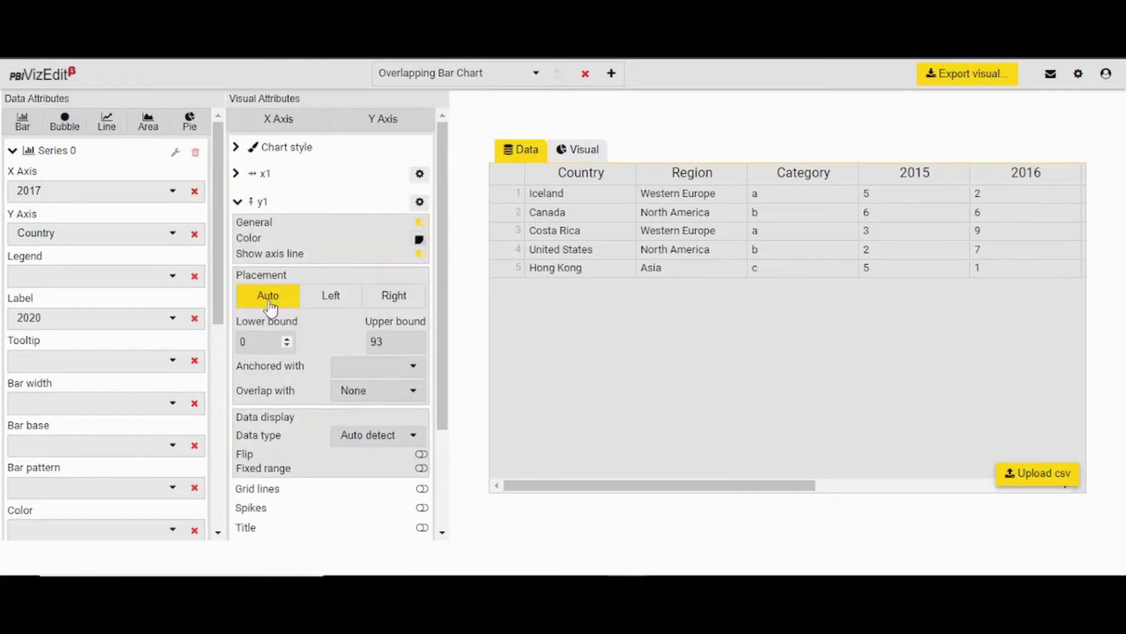
pyautogui.click(237, 201)
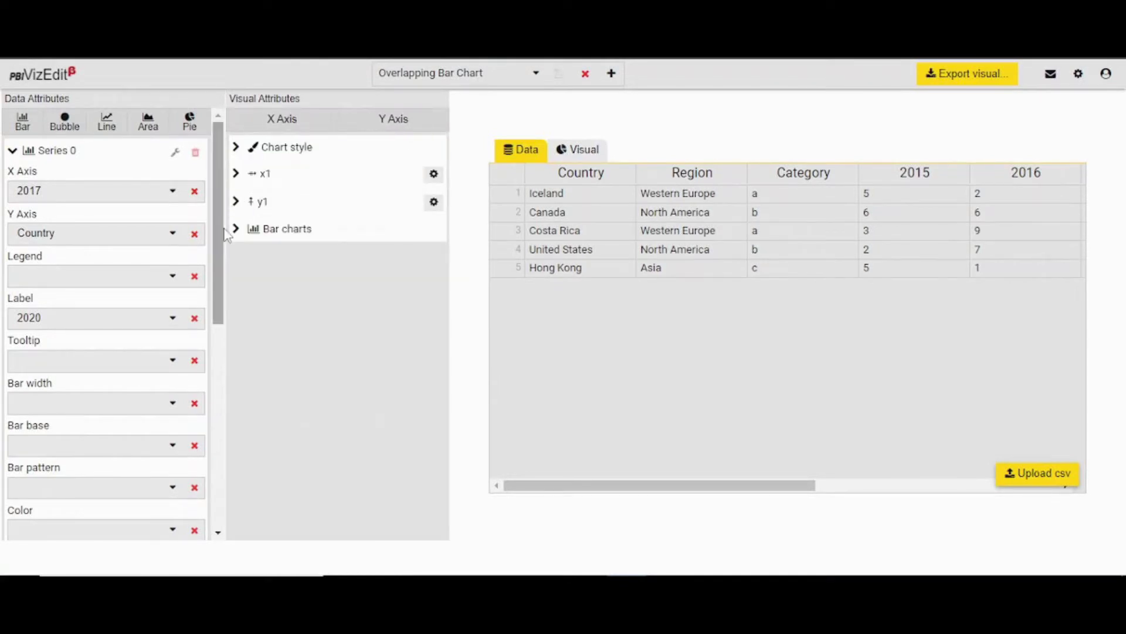
pyautogui.click(237, 230)
pyautogui.click(238, 230)
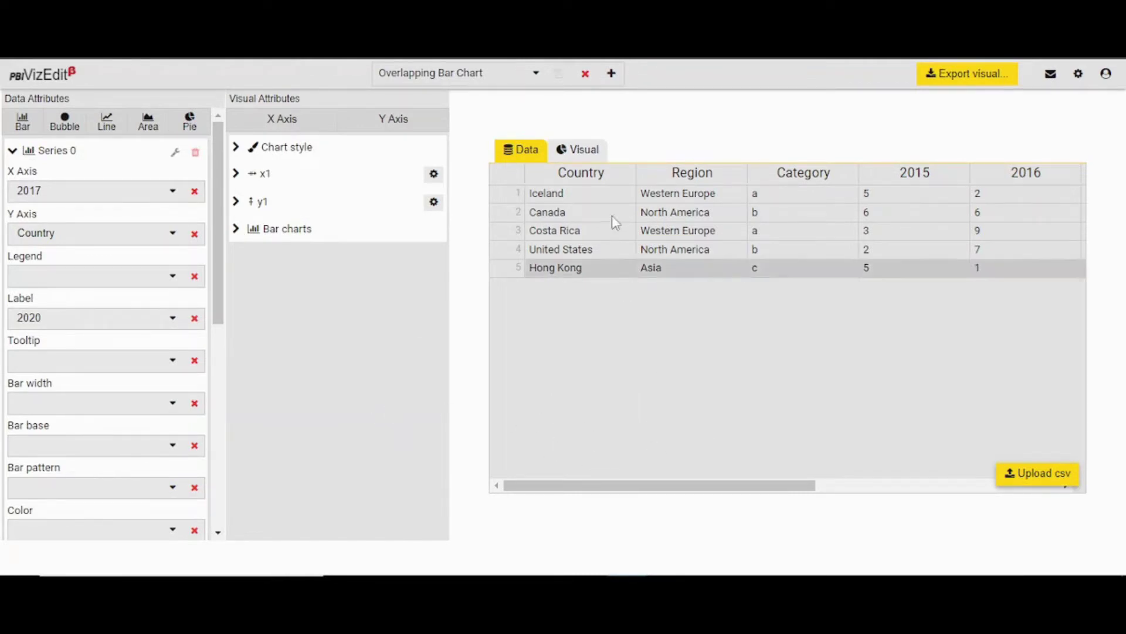
pyautogui.click(574, 151)
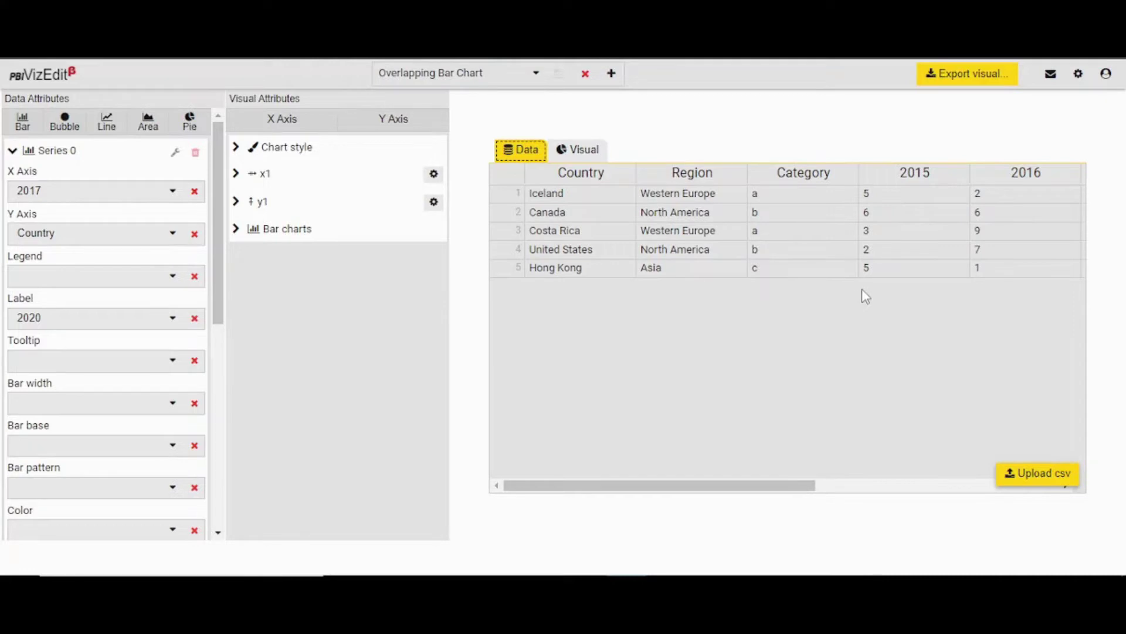
pyautogui.click(593, 150)
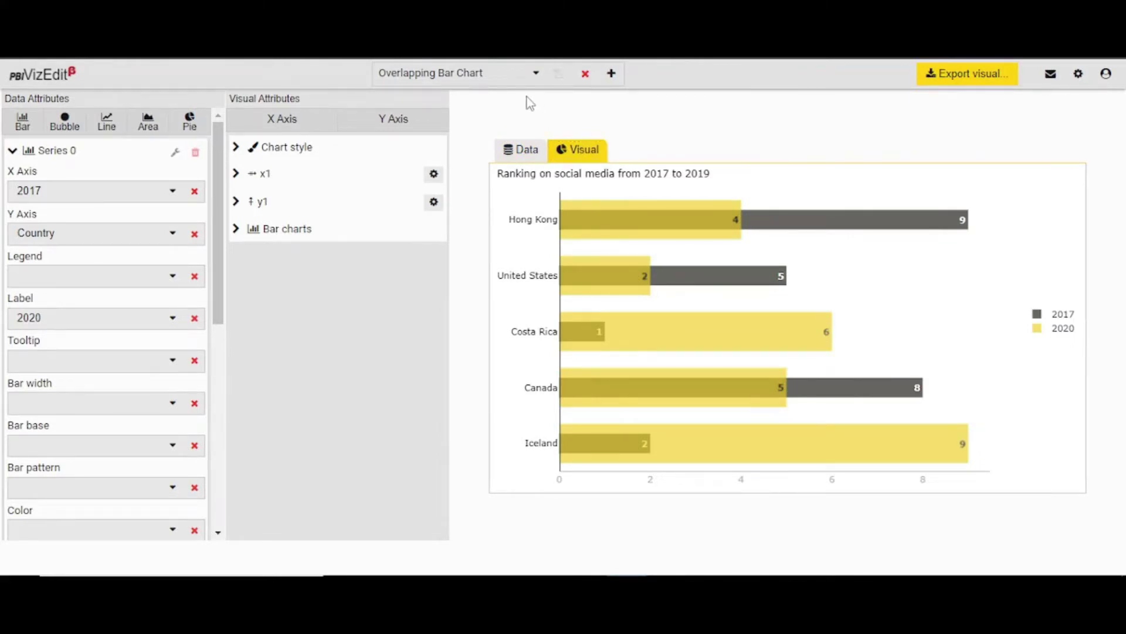
# - Preview the chart of 2017 vs 2020 values for Hong Kong, United States, Costa Rica, Canada and Iceland
pyautogui.click(503, 69)
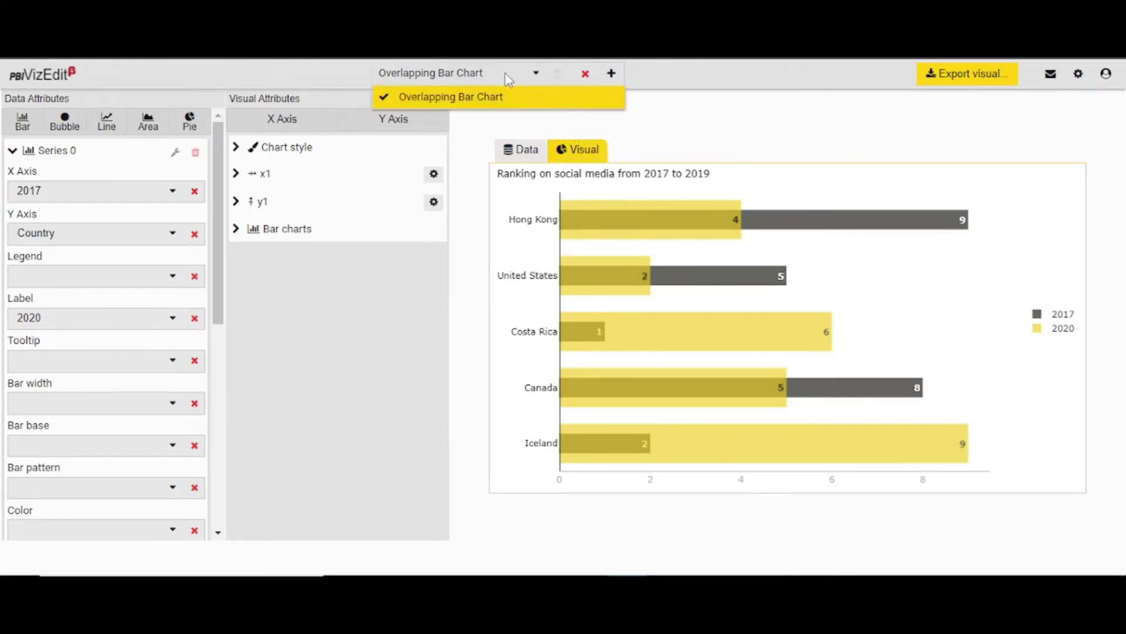
pyautogui.click(665, 125)
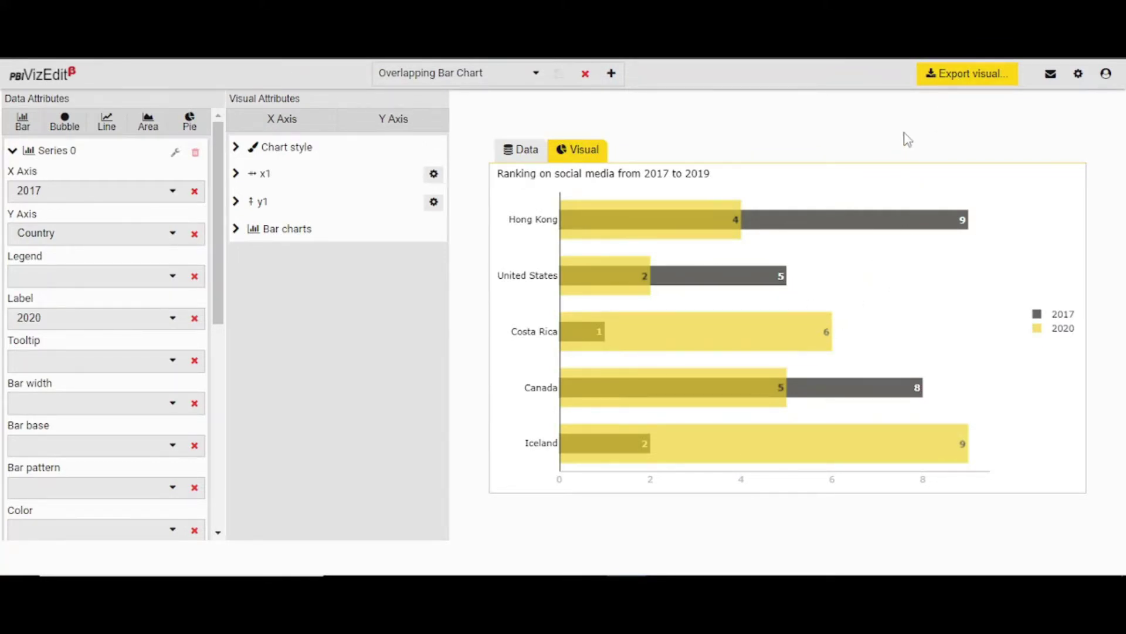
# - Open the Export visual dialog for overlappingbarchart version 3.0.0 and show its Fields tab
pyautogui.click(951, 76)
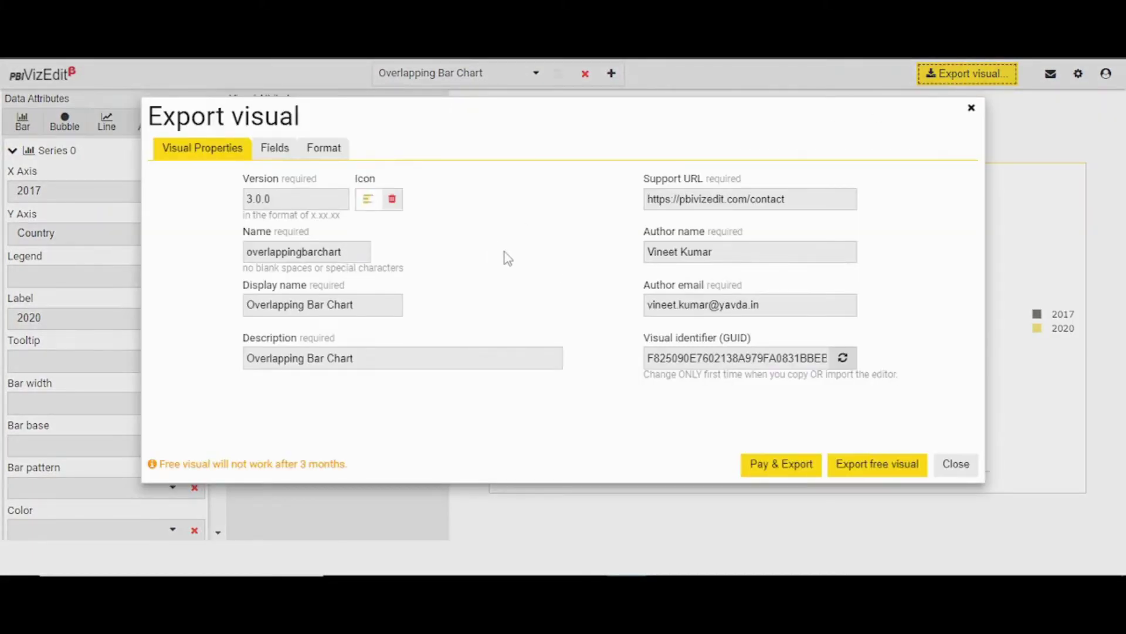
pyautogui.press('Tab')
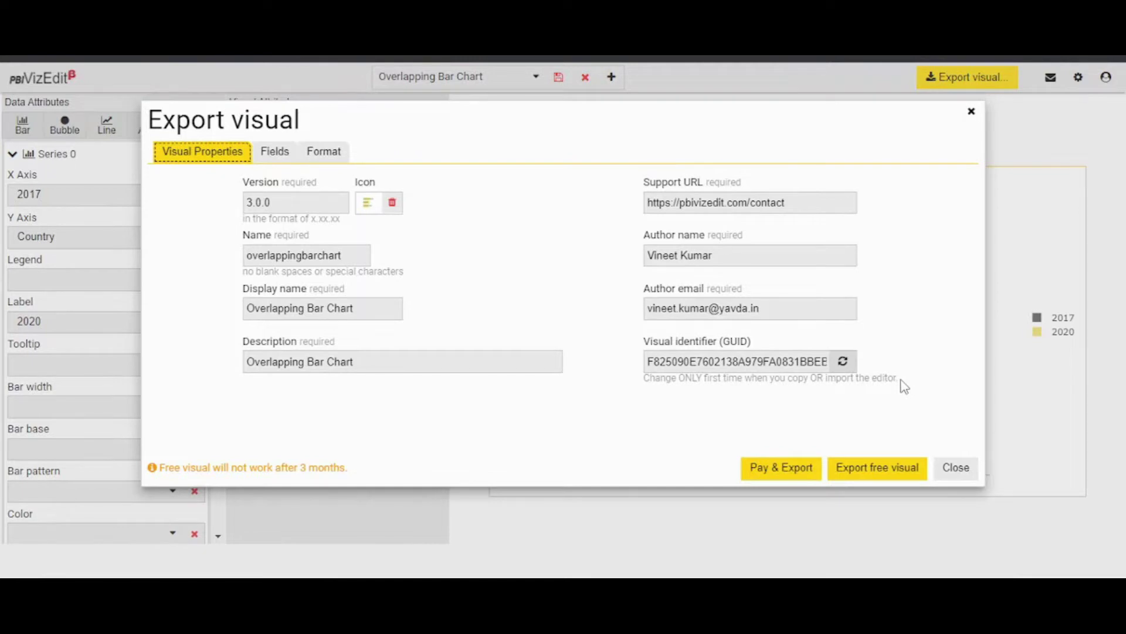
pyautogui.click(274, 151)
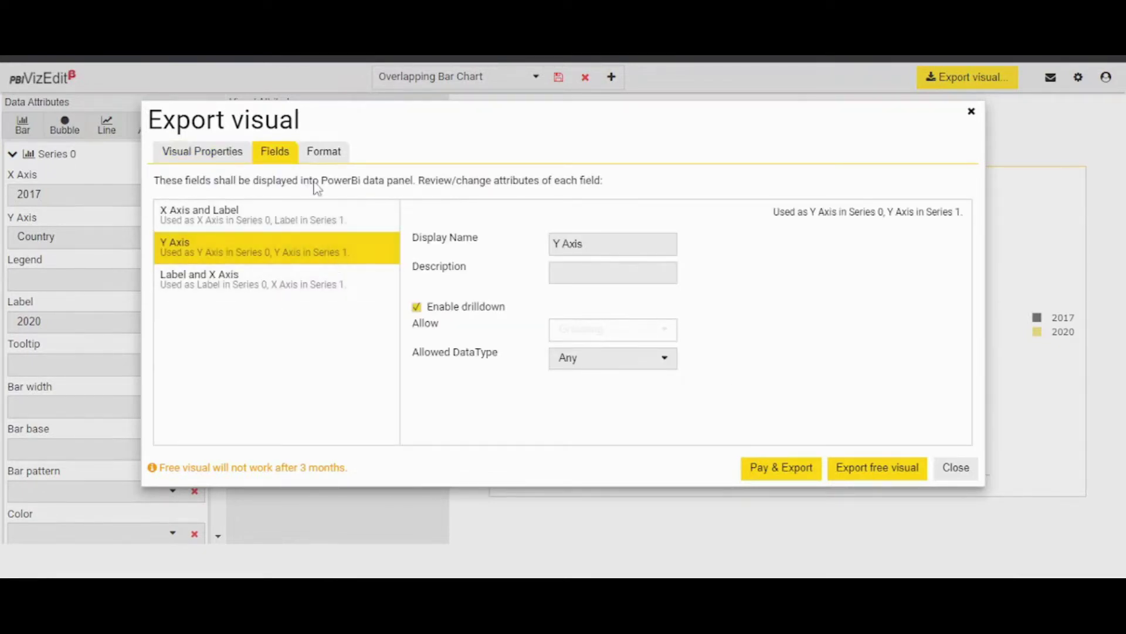
# - Review the Format properties for Chart, x1, y1, Plot 0 and Plot 1
pyautogui.click(320, 157)
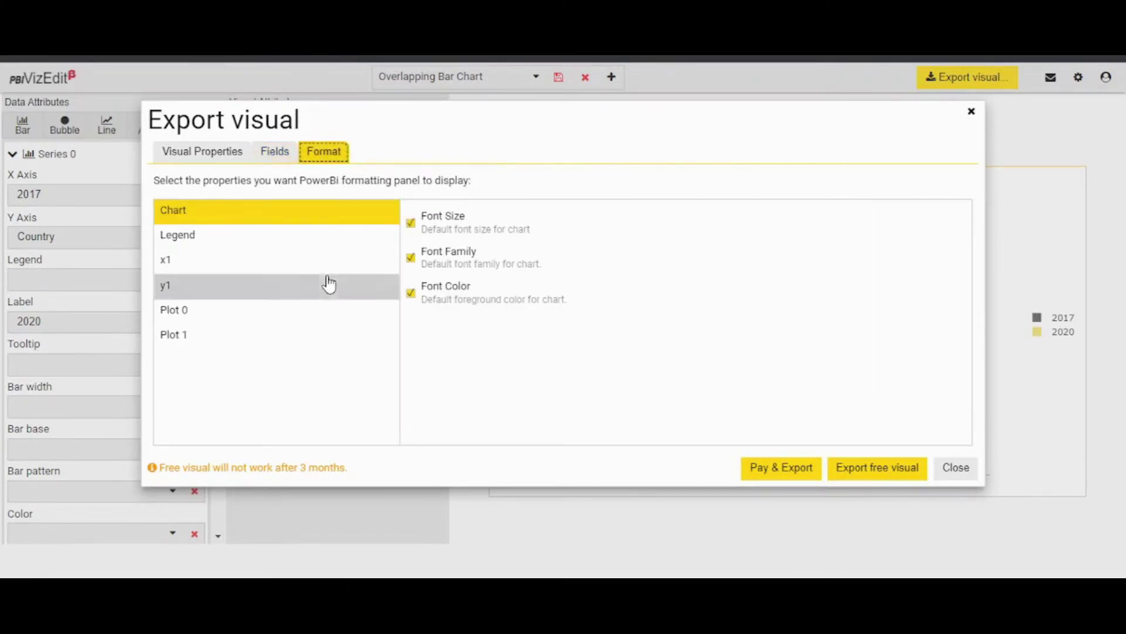
pyautogui.click(276, 261)
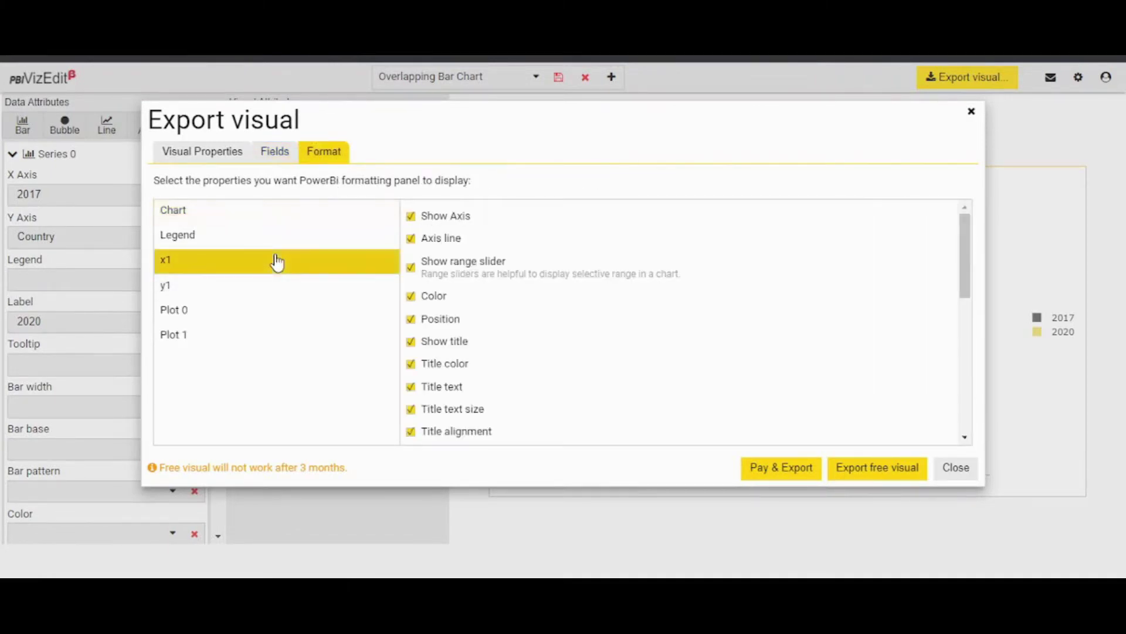
pyautogui.click(282, 320)
pyautogui.click(301, 261)
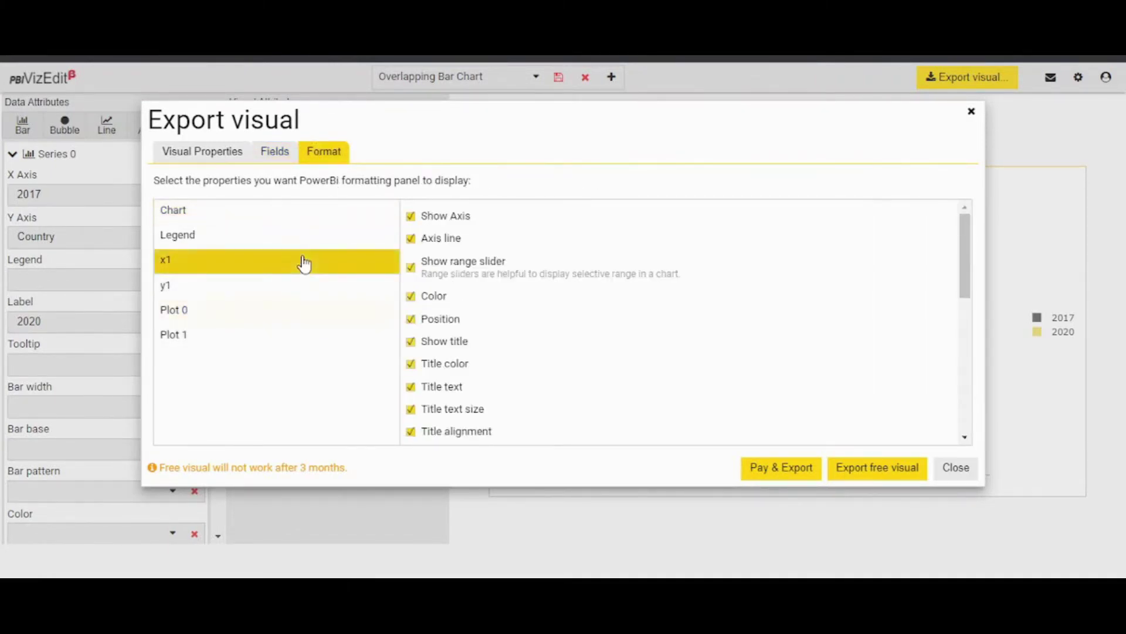
pyautogui.click(239, 220)
pyautogui.click(221, 311)
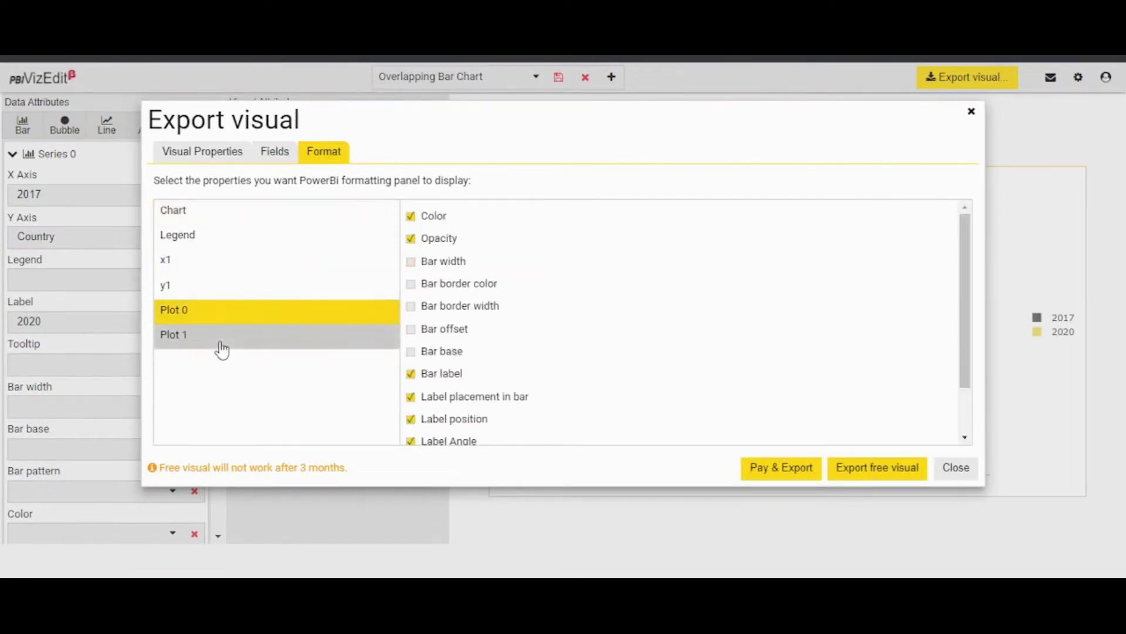
pyautogui.click(221, 347)
pyautogui.click(219, 292)
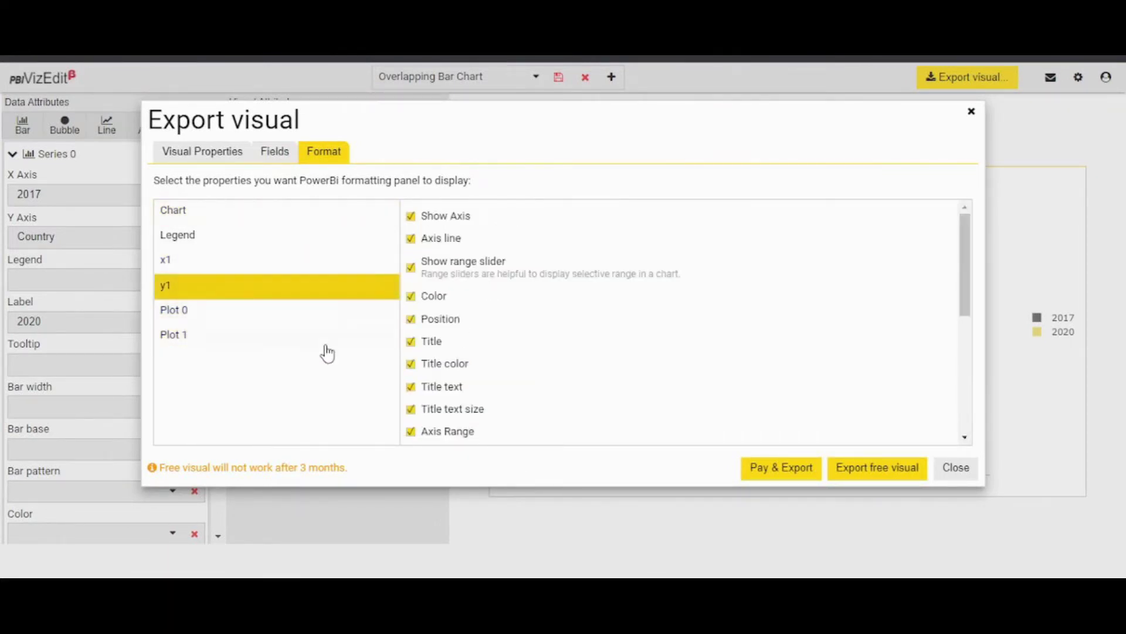
# - Keep the y1 Title setting enabled and export the visual as a free .pbiviz download
pyautogui.click(410, 343)
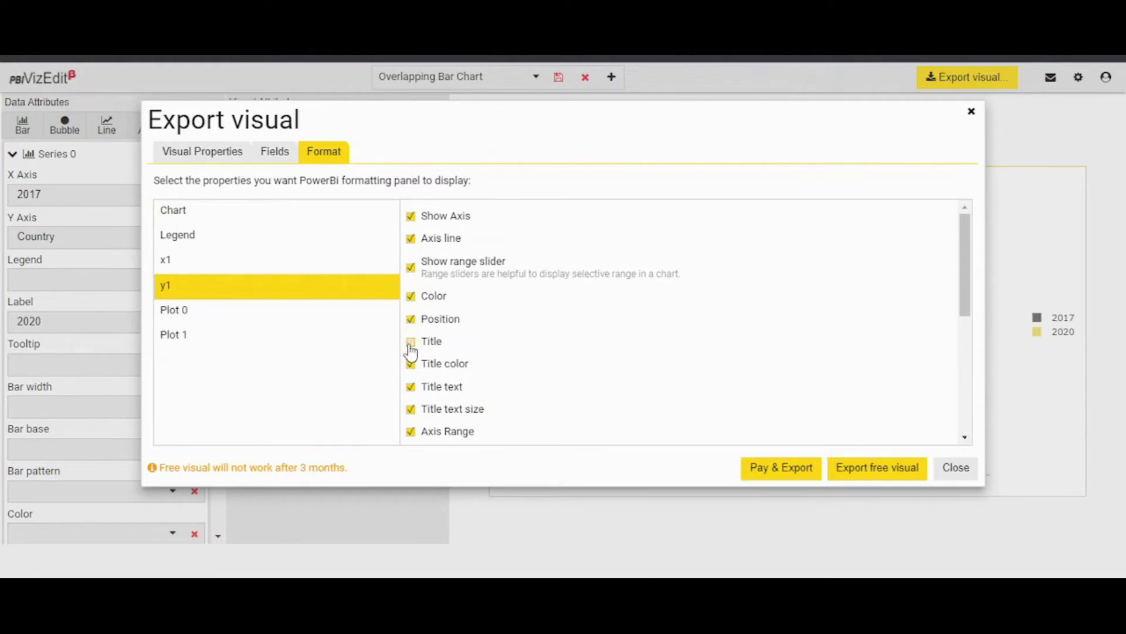
pyautogui.click(410, 343)
pyautogui.press('Down')
pyautogui.press('Down')
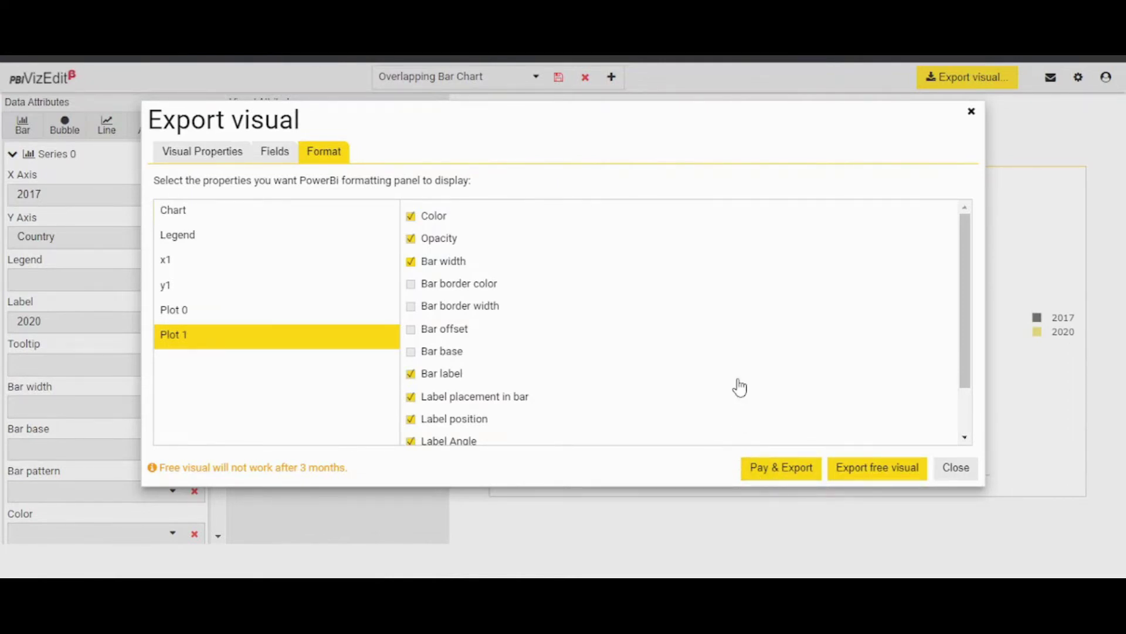
pyautogui.click(886, 467)
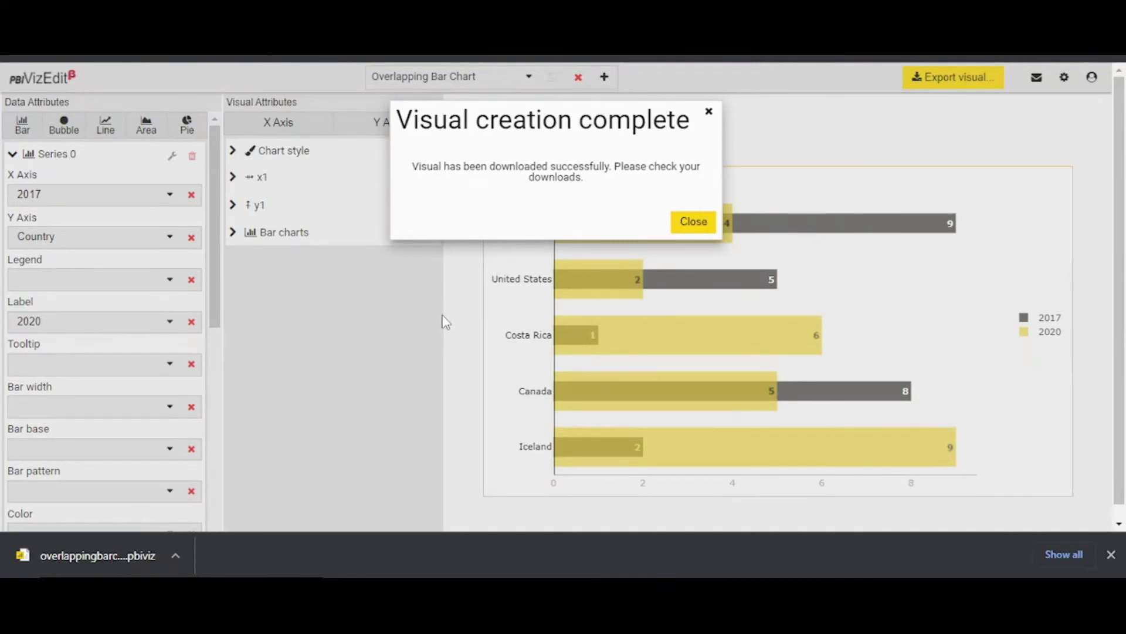
# - Import the downloaded overlappingbarchart .pbiviz file into Power BI Desktop's Visualizations pane
pyautogui.hotkey('alt', 'Tab')
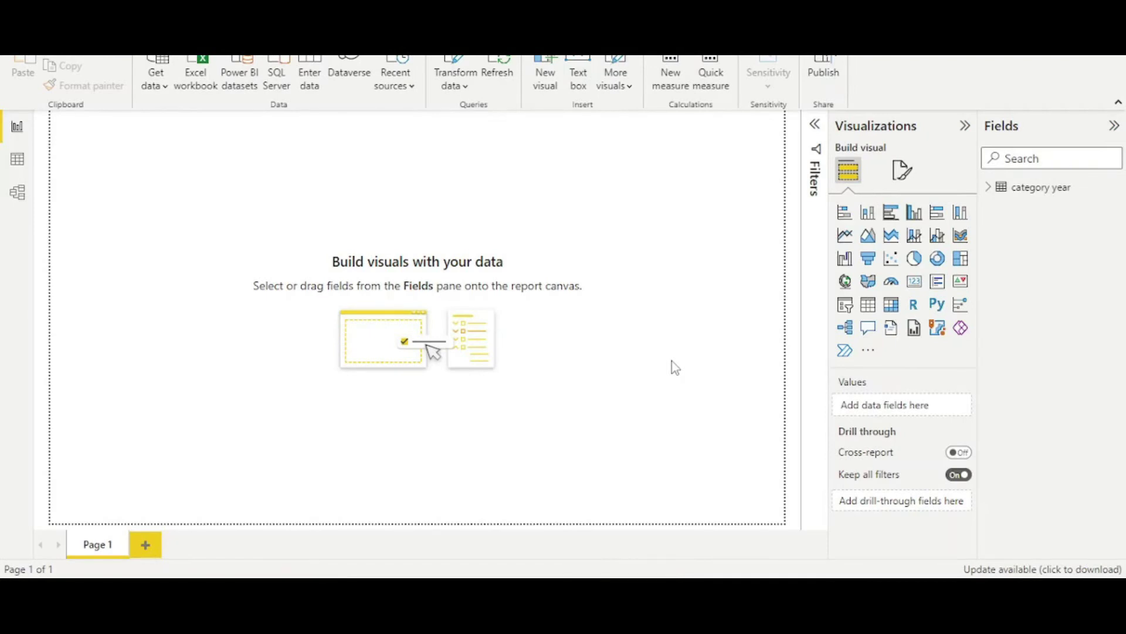
pyautogui.click(873, 353)
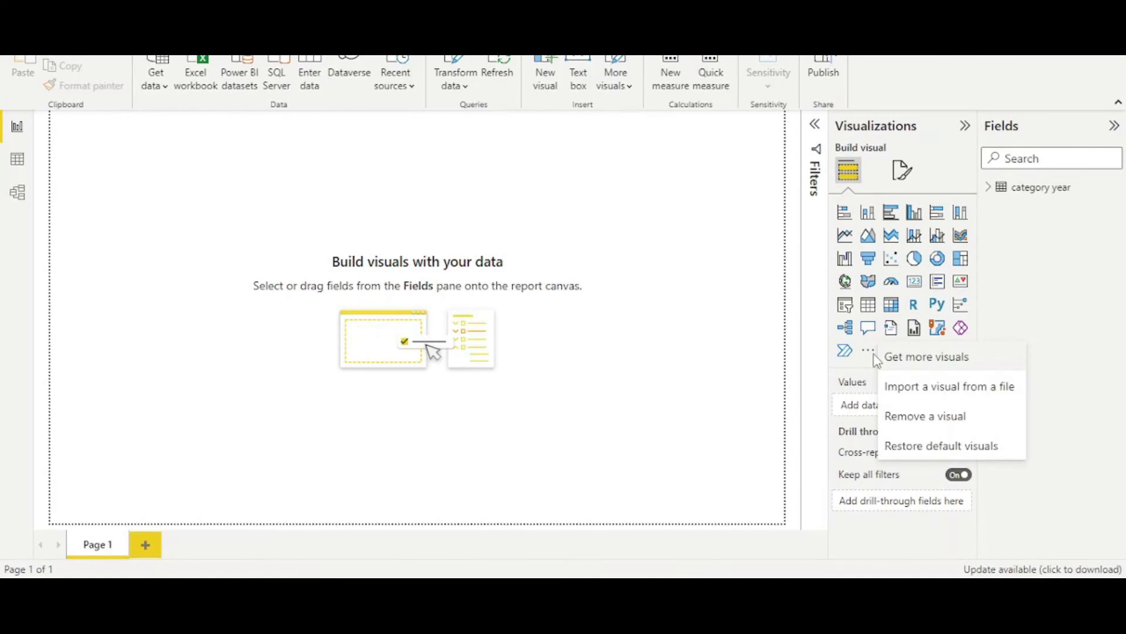
pyautogui.click(896, 391)
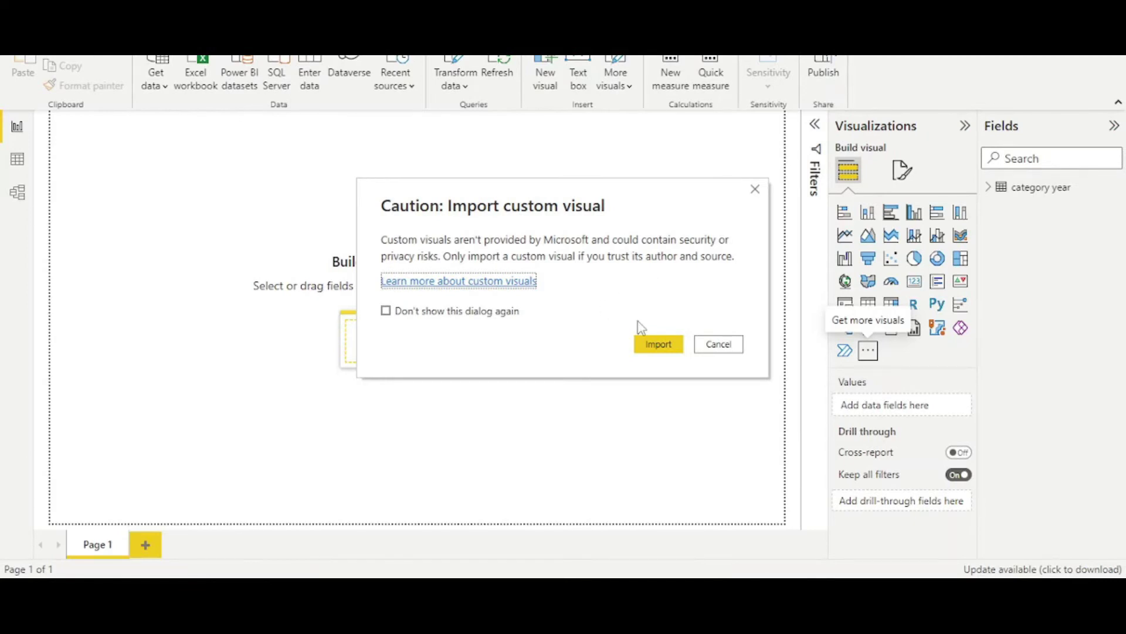
pyautogui.click(655, 345)
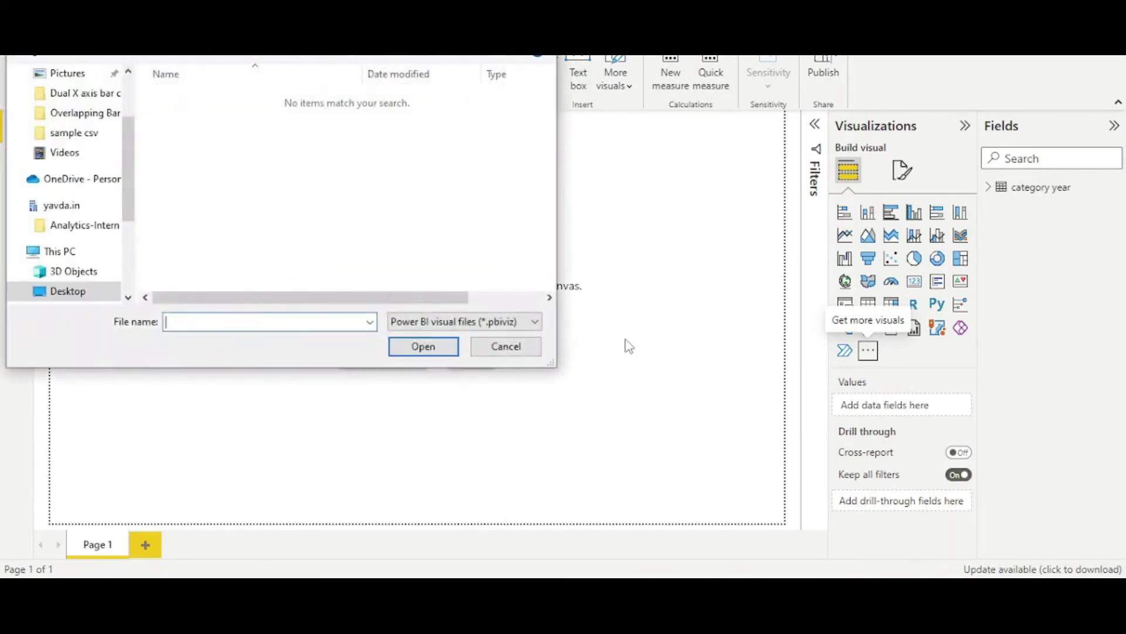
pyautogui.click(269, 122)
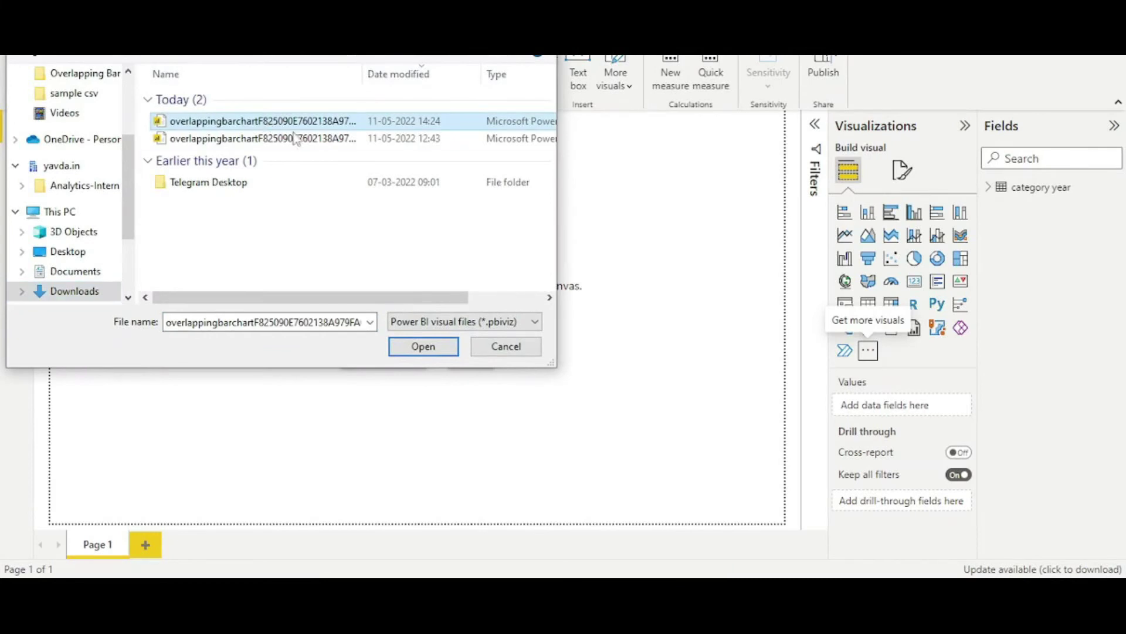
pyautogui.click(425, 351)
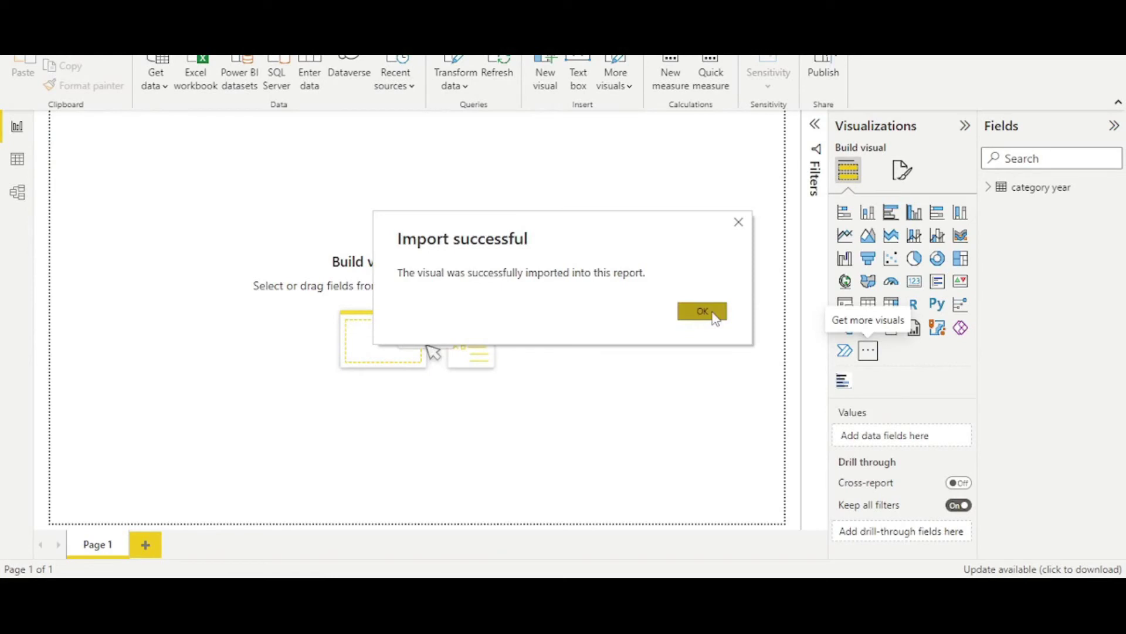
pyautogui.click(703, 312)
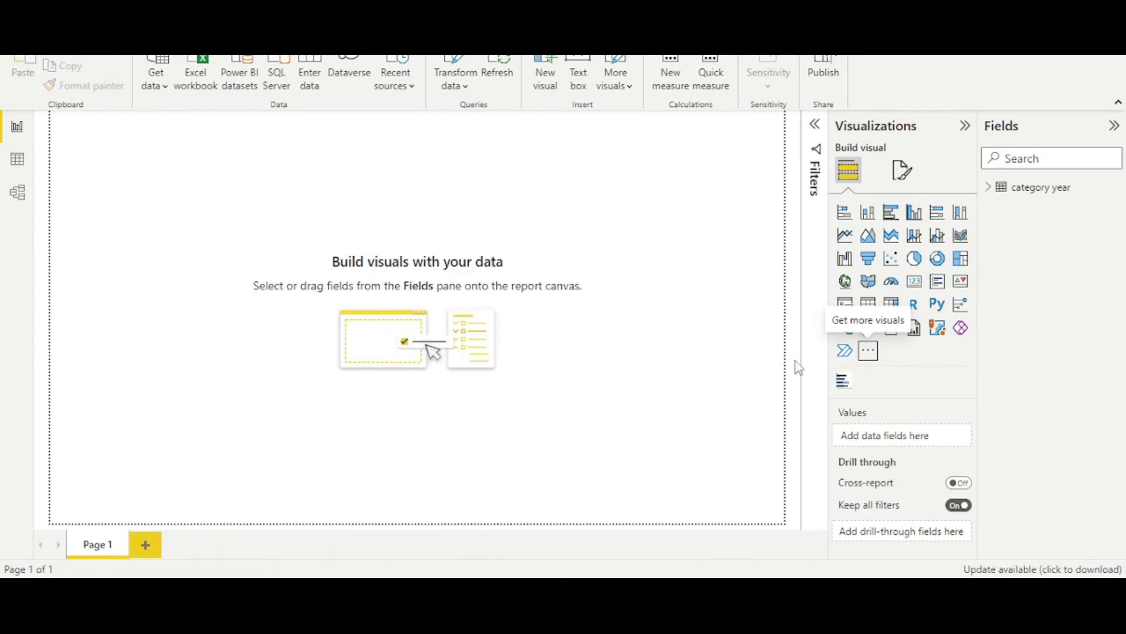
# - Add an Overlapping Bar Chart to the page and enlarge it to fill most of the page
pyautogui.click(844, 383)
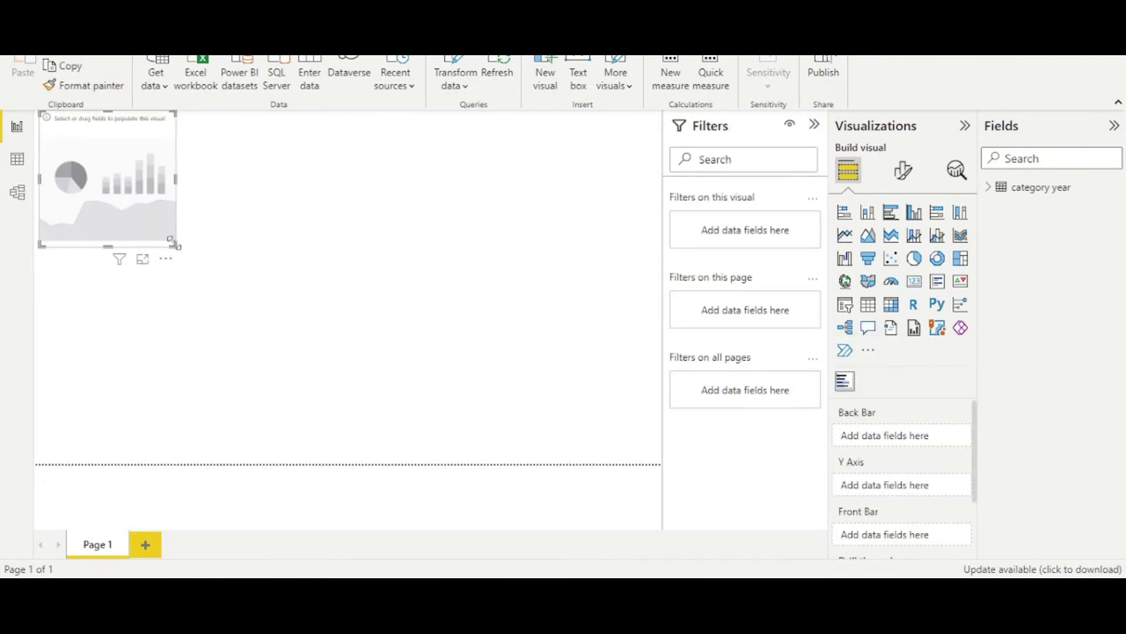
pyautogui.moveTo(256, 303); pyautogui.dragTo(591, 440)
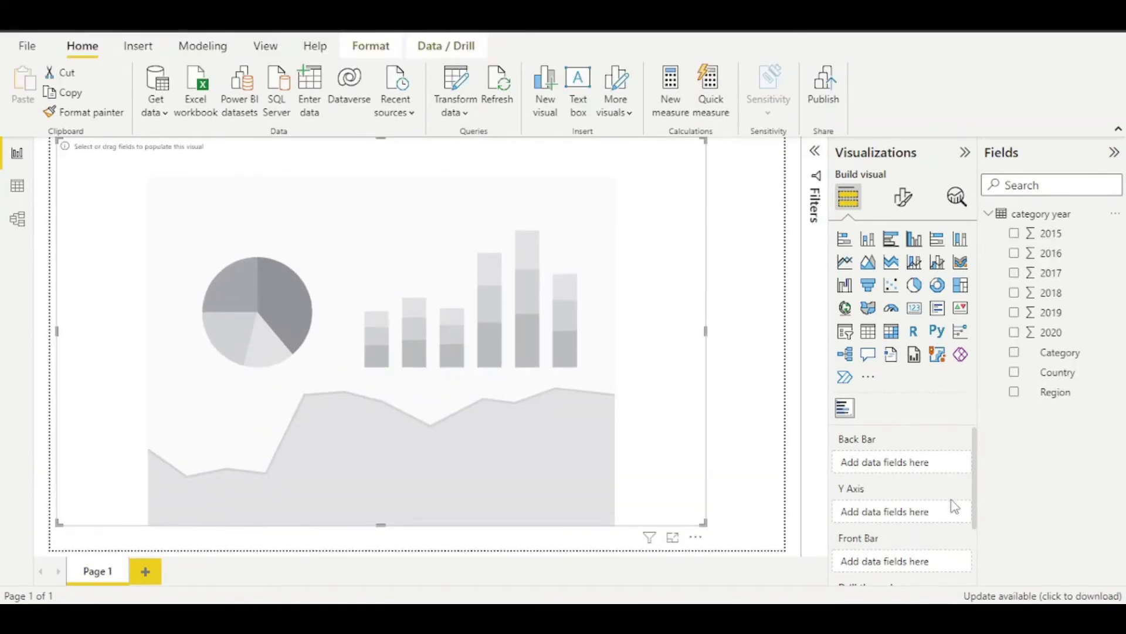
pyautogui.scroll(-3, 952, 502)
pyautogui.scroll(3, 952, 501)
# - Assign Country to Y Axis, 2020 to Back Bar and 2017 to Front Bar
pyautogui.moveTo(1067, 384); pyautogui.dragTo(924, 512)
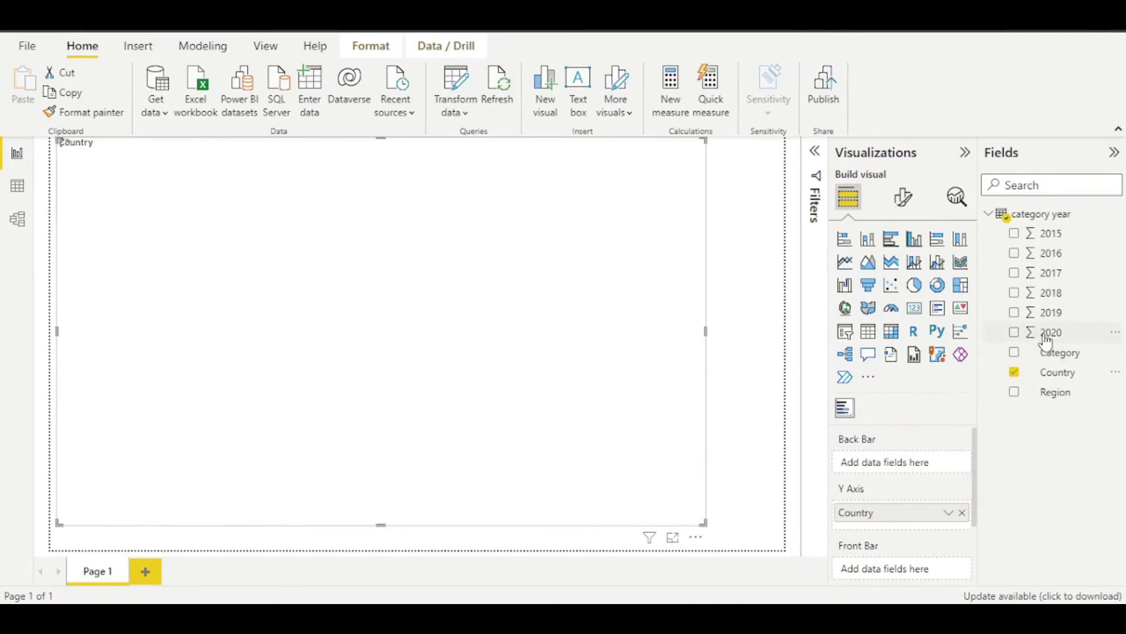
pyautogui.moveTo(1047, 342); pyautogui.dragTo(902, 463)
pyautogui.scroll(-1, 949, 505)
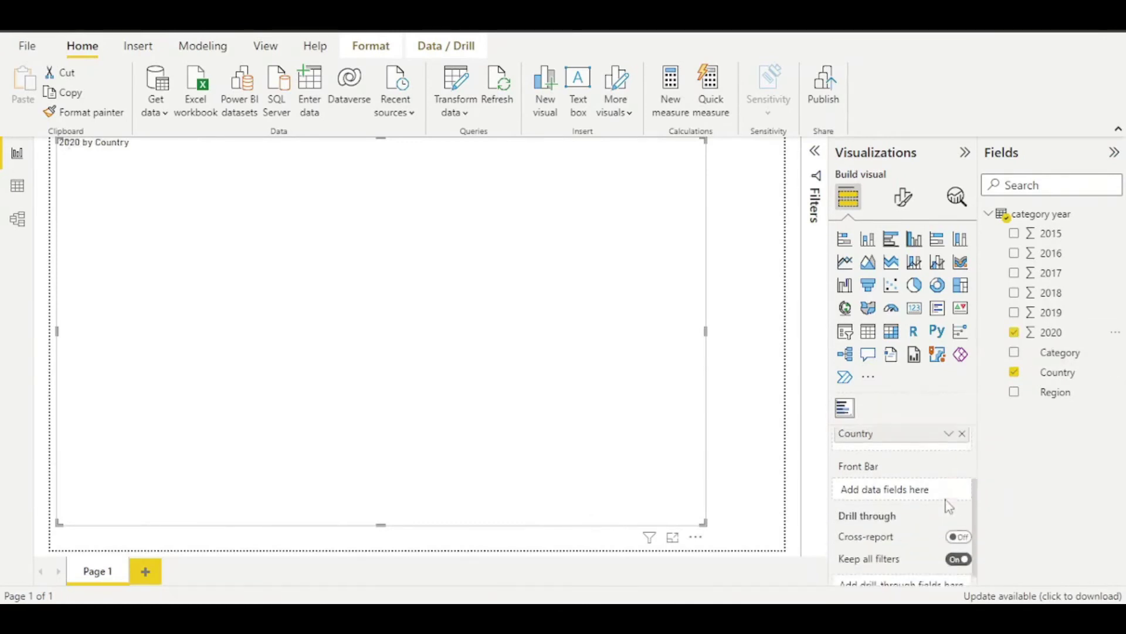
pyautogui.scroll(1, 948, 506)
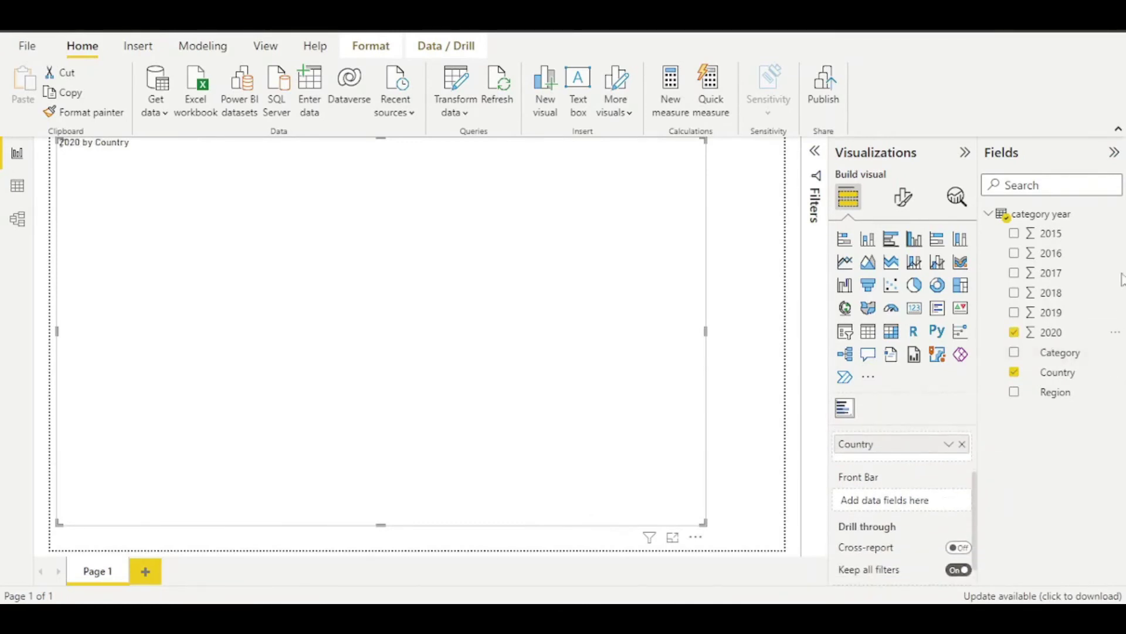
pyautogui.moveTo(1099, 275); pyautogui.dragTo(945, 505)
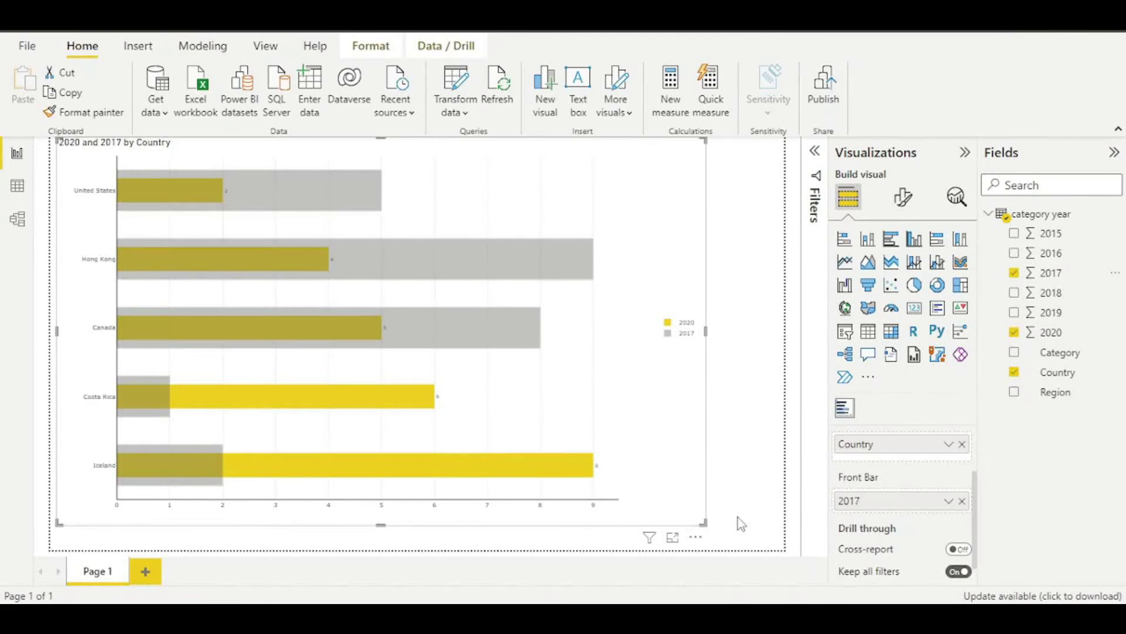
# - Raise the chart's font size to 12 pt in Format visual
pyautogui.click(903, 200)
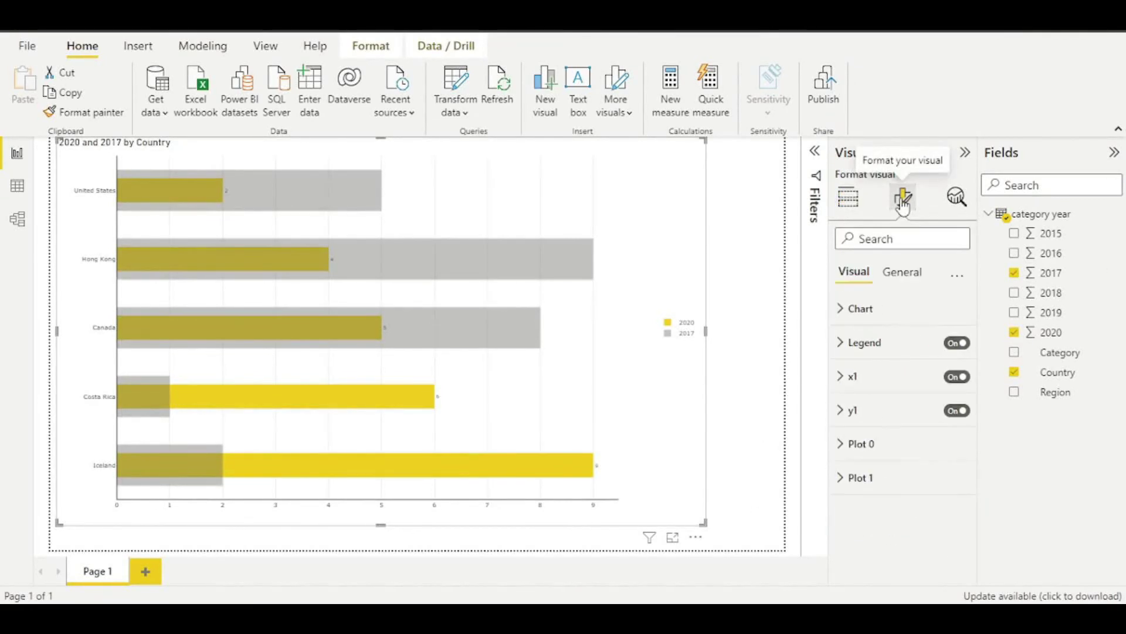
pyautogui.click(842, 311)
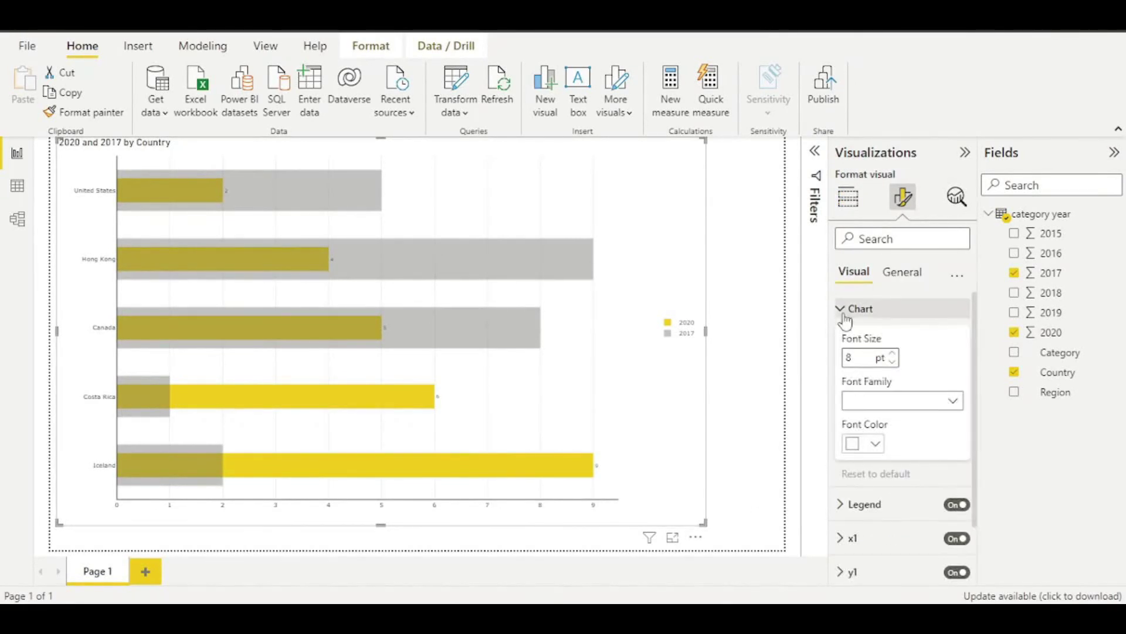
pyautogui.click(895, 355)
pyautogui.click(895, 355)
pyautogui.click(894, 355)
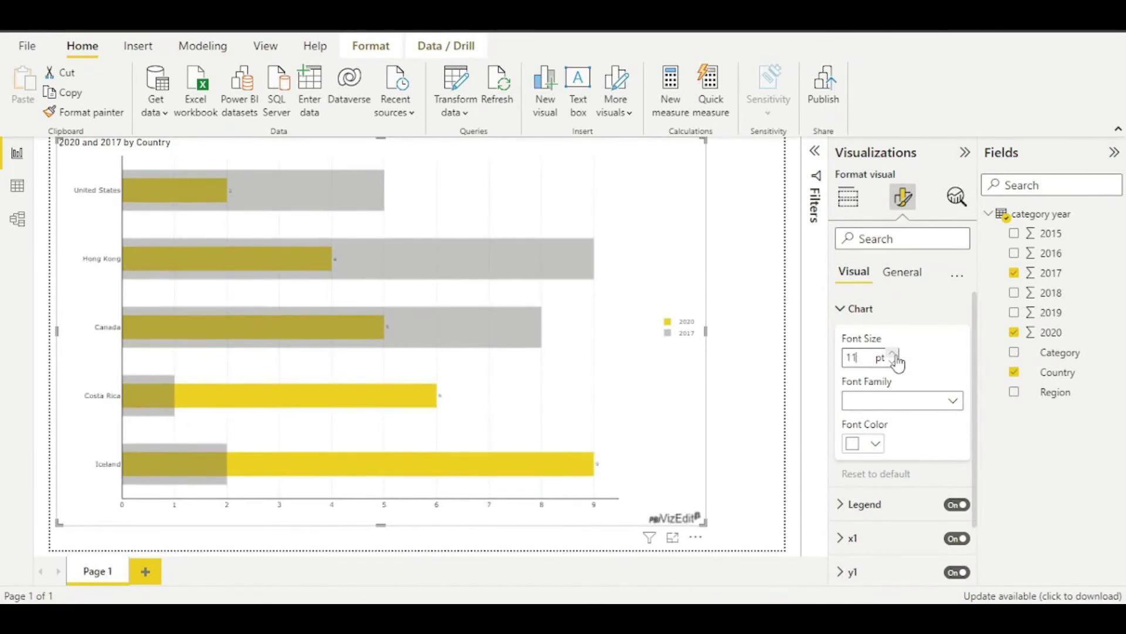
pyautogui.click(895, 355)
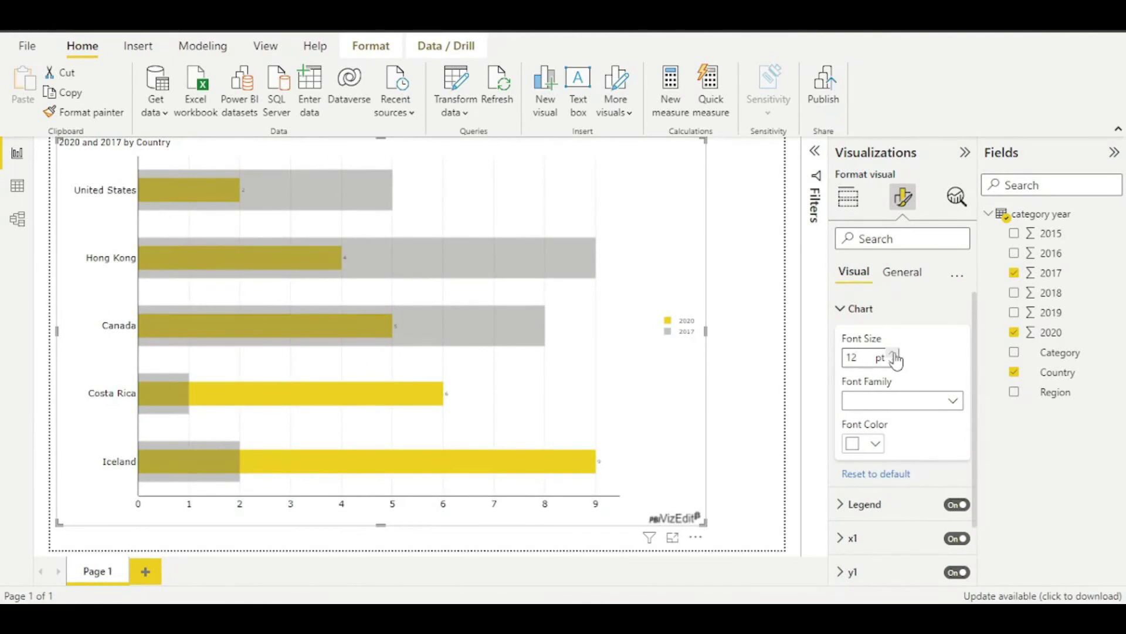
pyautogui.click(859, 308)
# - Raise the legend text size to 11 pt
pyautogui.click(863, 339)
pyautogui.scroll(-1, 945, 461)
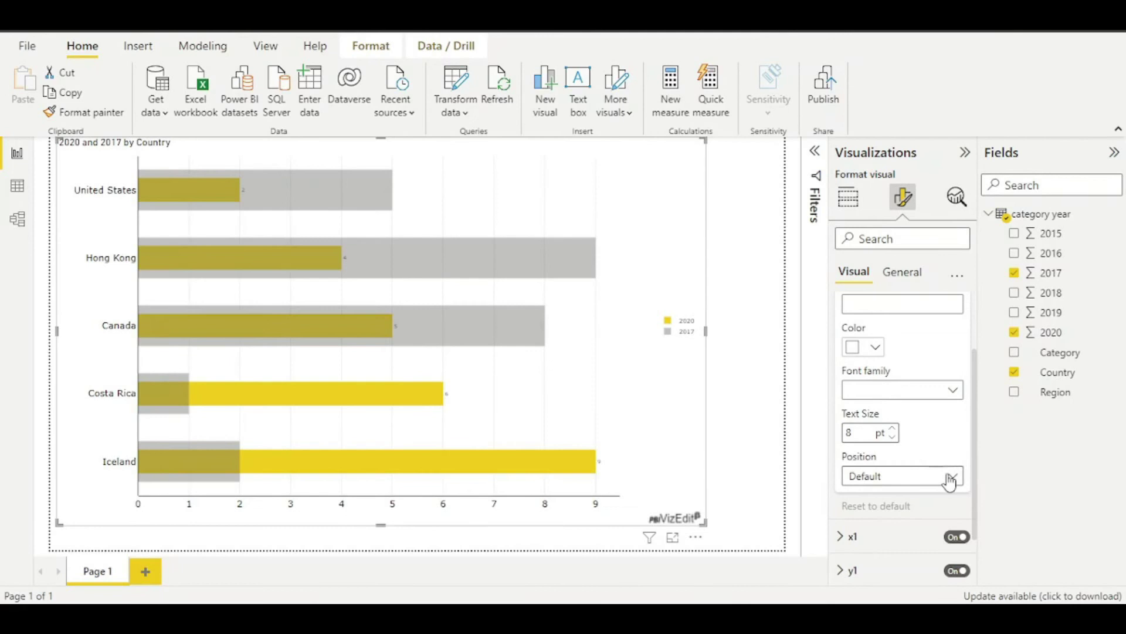
pyautogui.click(892, 429)
pyautogui.click(892, 429)
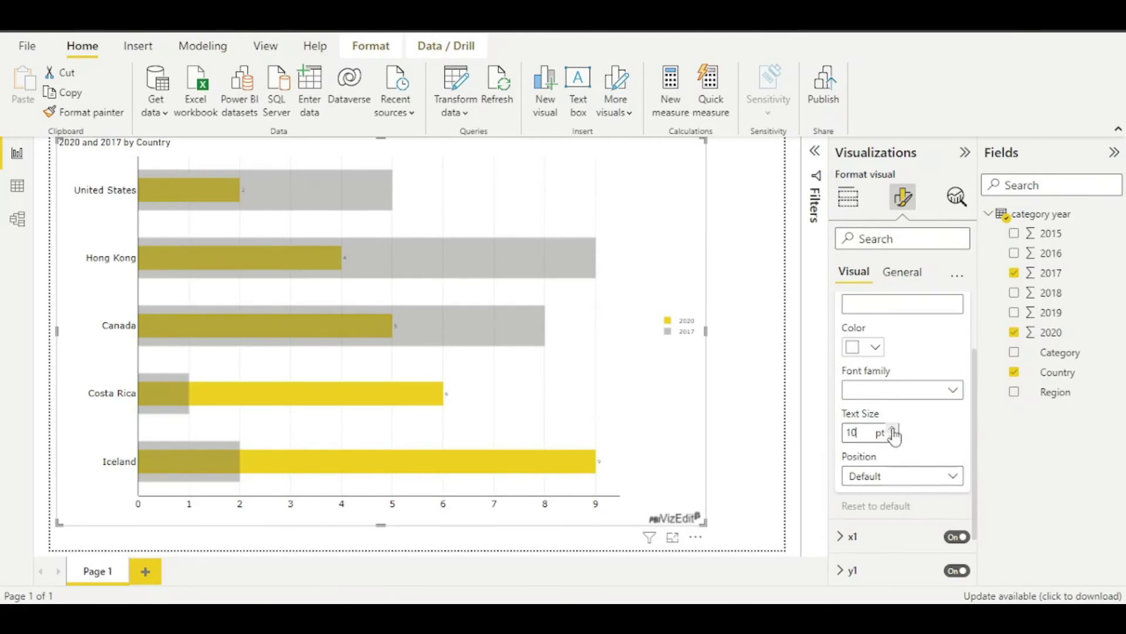
pyautogui.click(891, 429)
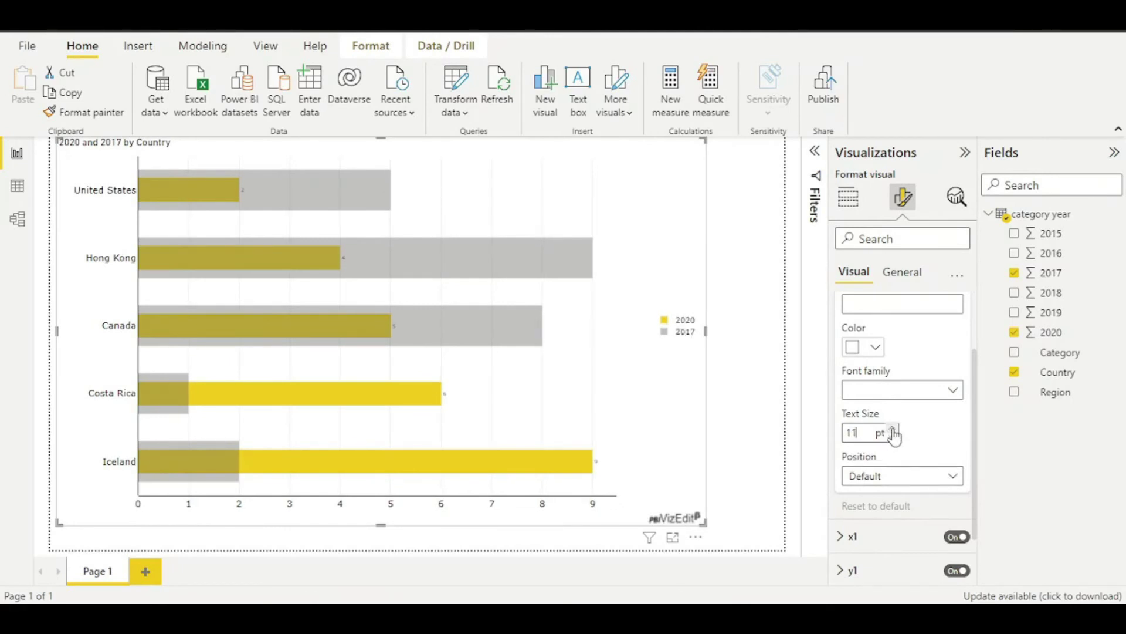
pyautogui.scroll(3, 894, 436)
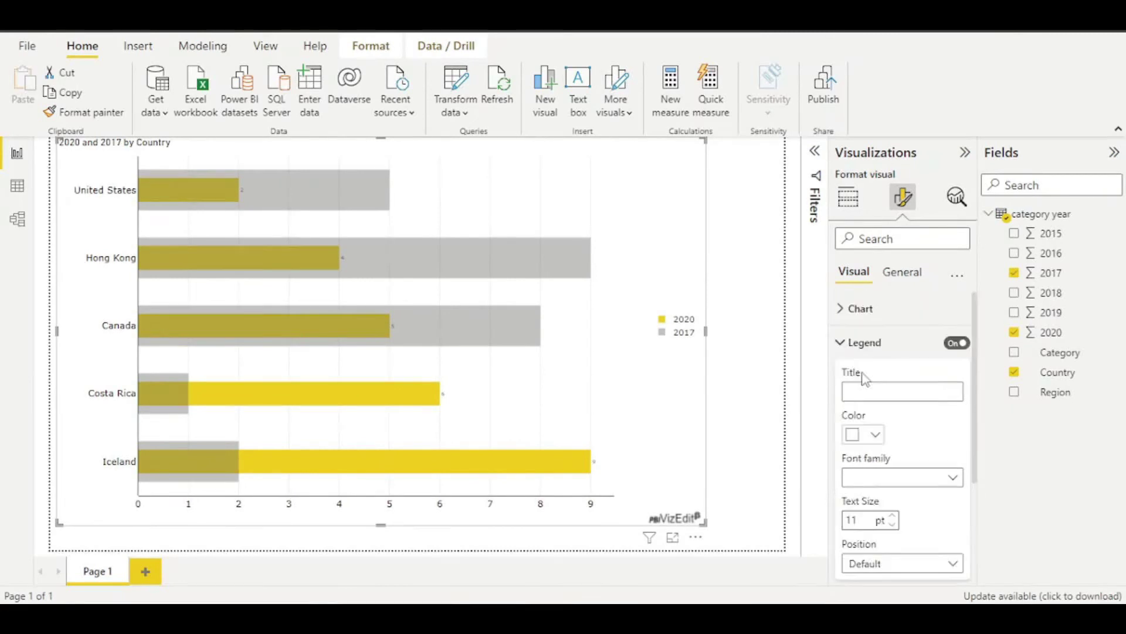
pyautogui.click(846, 344)
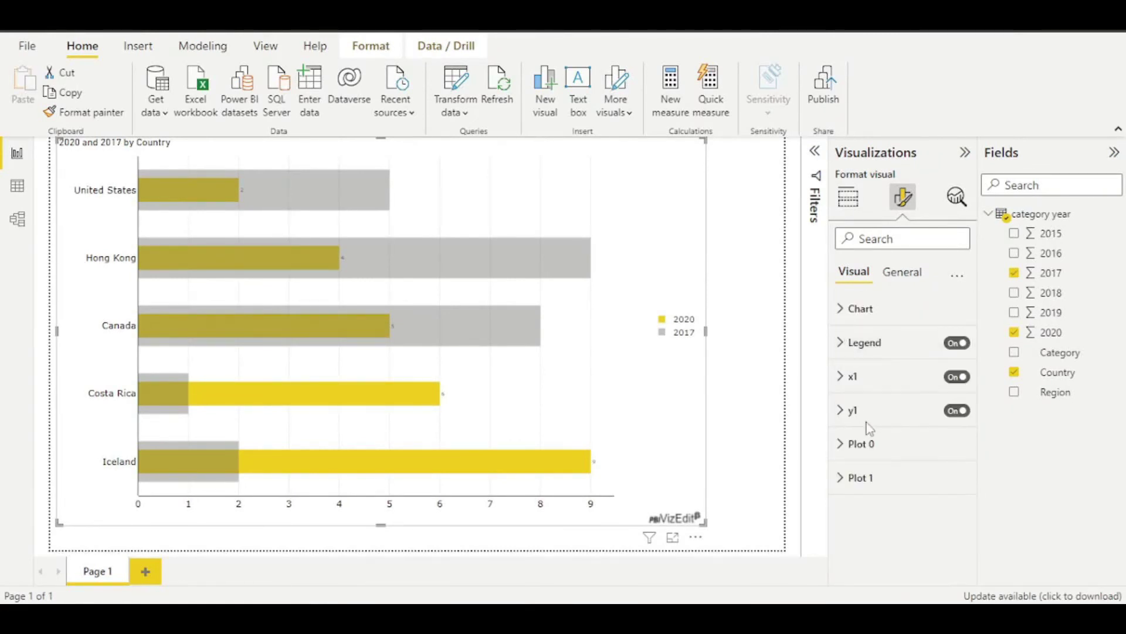
# - Enlarge the bar value labels in the Plot settings, bringing the label font size to 16
pyautogui.click(846, 447)
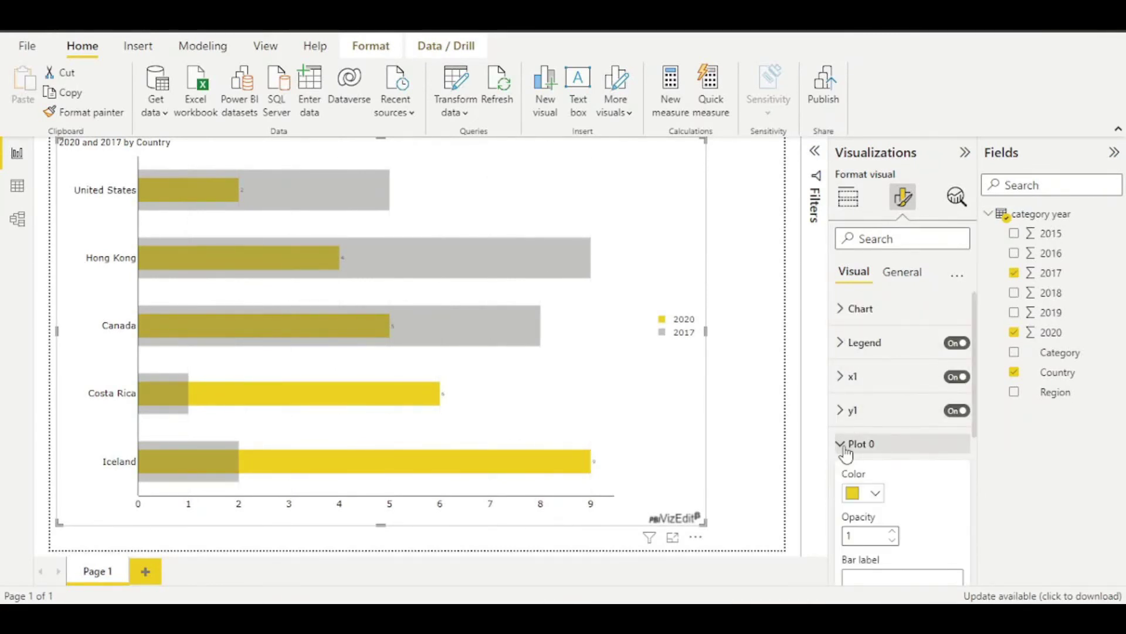
pyautogui.scroll(-5, 937, 495)
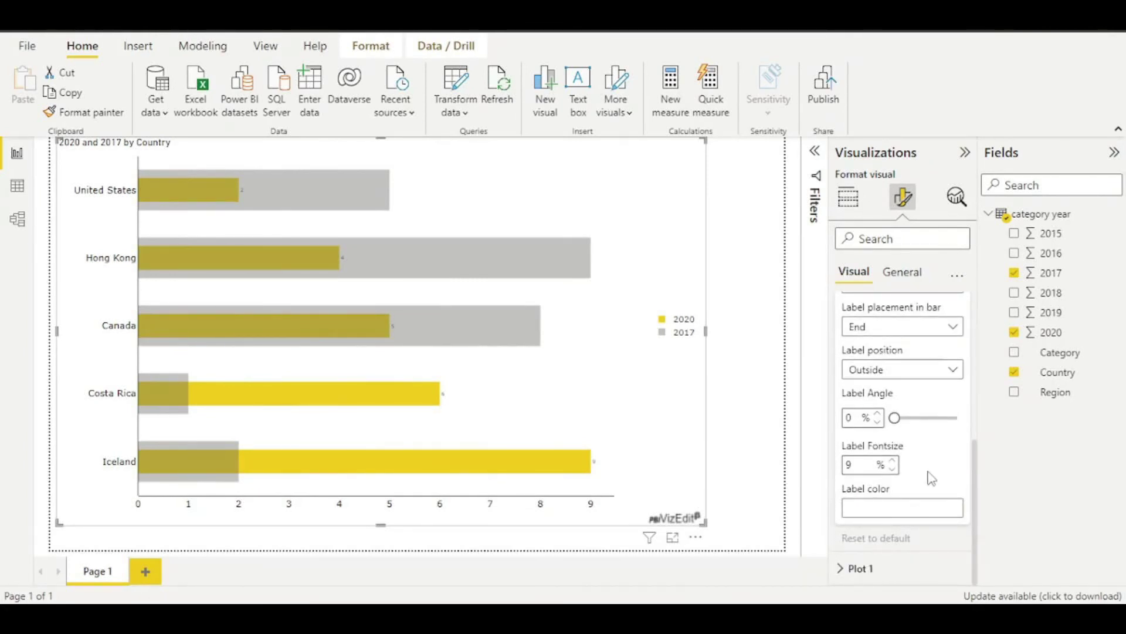
pyautogui.click(895, 461)
pyautogui.click(896, 460)
pyautogui.click(895, 461)
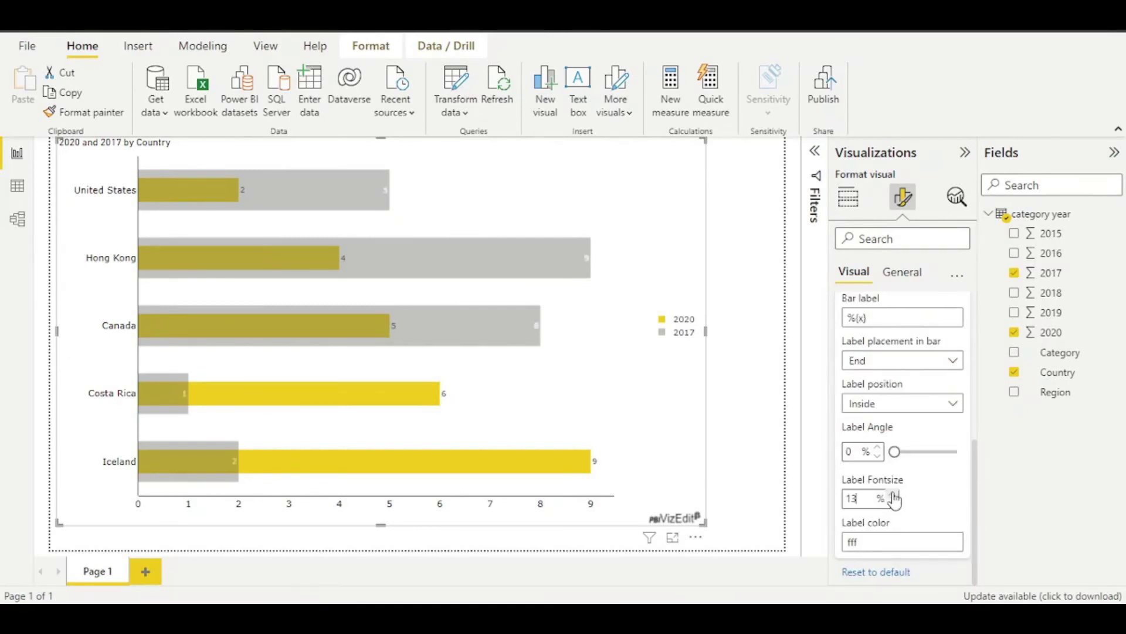
pyautogui.click(893, 494)
pyautogui.click(893, 494)
pyautogui.click(893, 494)
pyautogui.scroll(5, 897, 493)
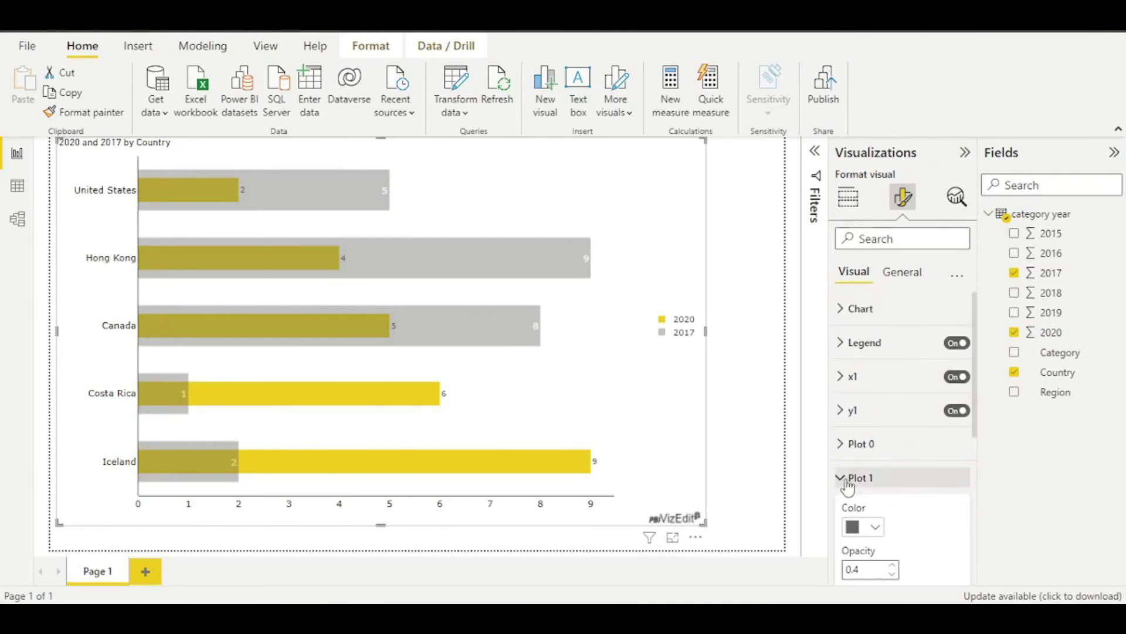
pyautogui.click(860, 479)
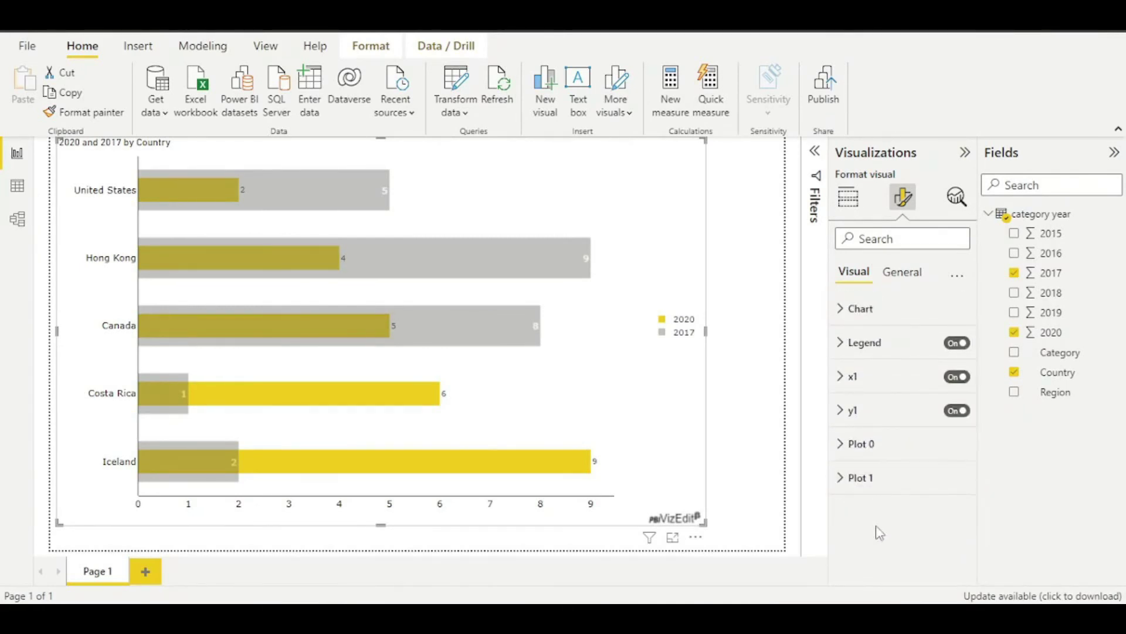